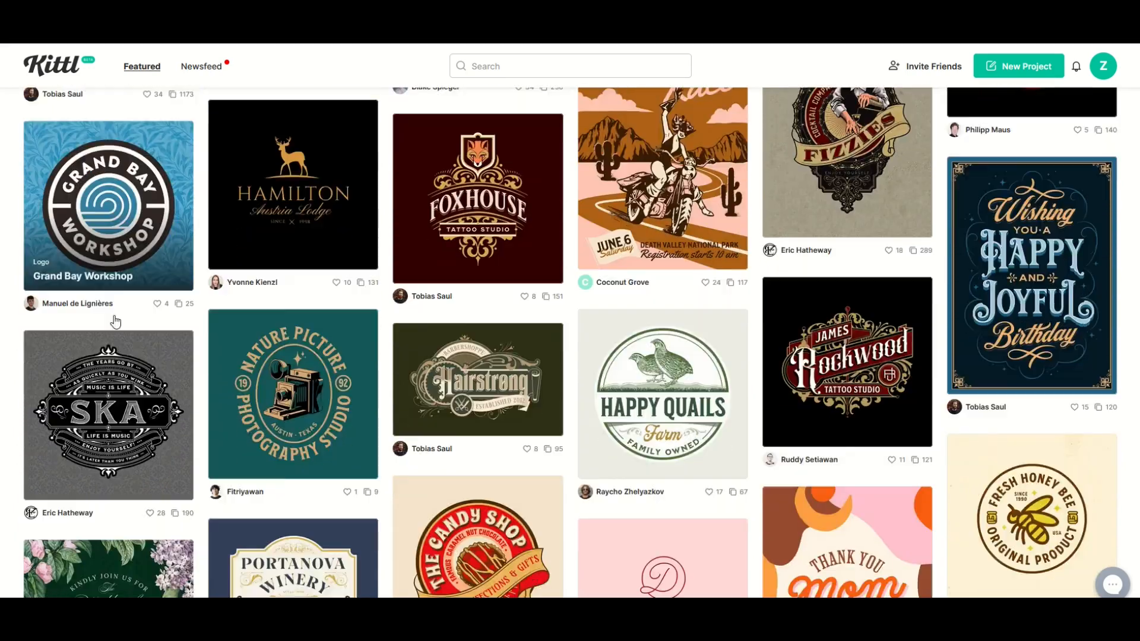
- Browse the featured design gallery to examine the range of available logo, label, poster and card templates
{"action": "scroll", "coordinate": [116, 322], "scroll_direction": "down", "scroll_amount": 3}
{"action": "scroll", "coordinate": [345, 313], "scroll_direction": "down", "scroll_amount": 2}
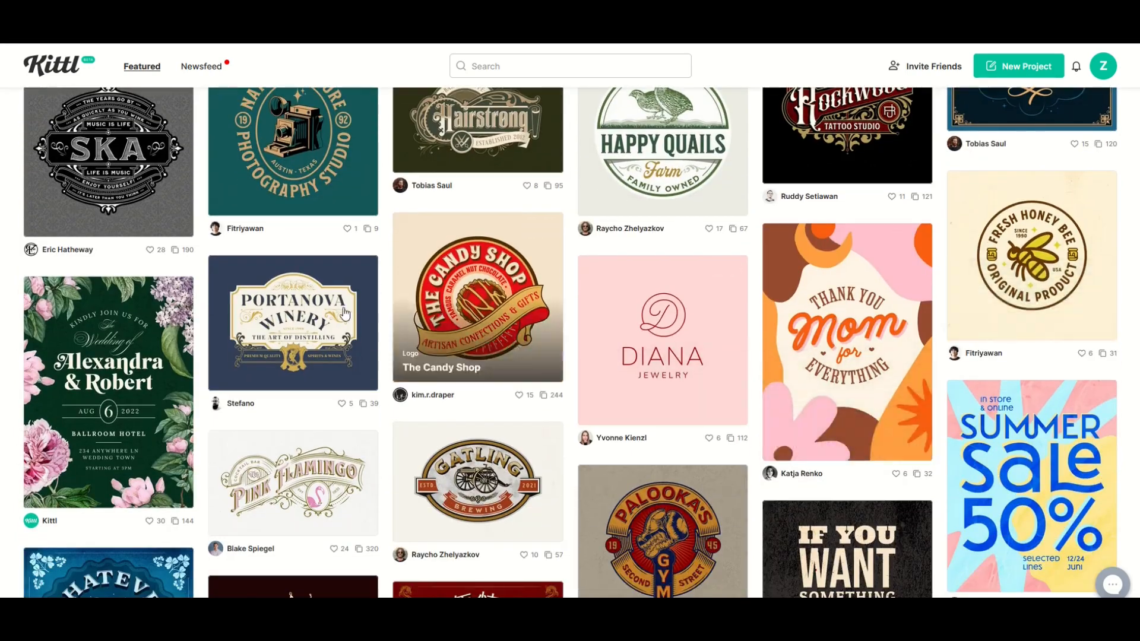
{"action": "scroll", "coordinate": [178, 289], "scroll_direction": "down", "scroll_amount": 4}
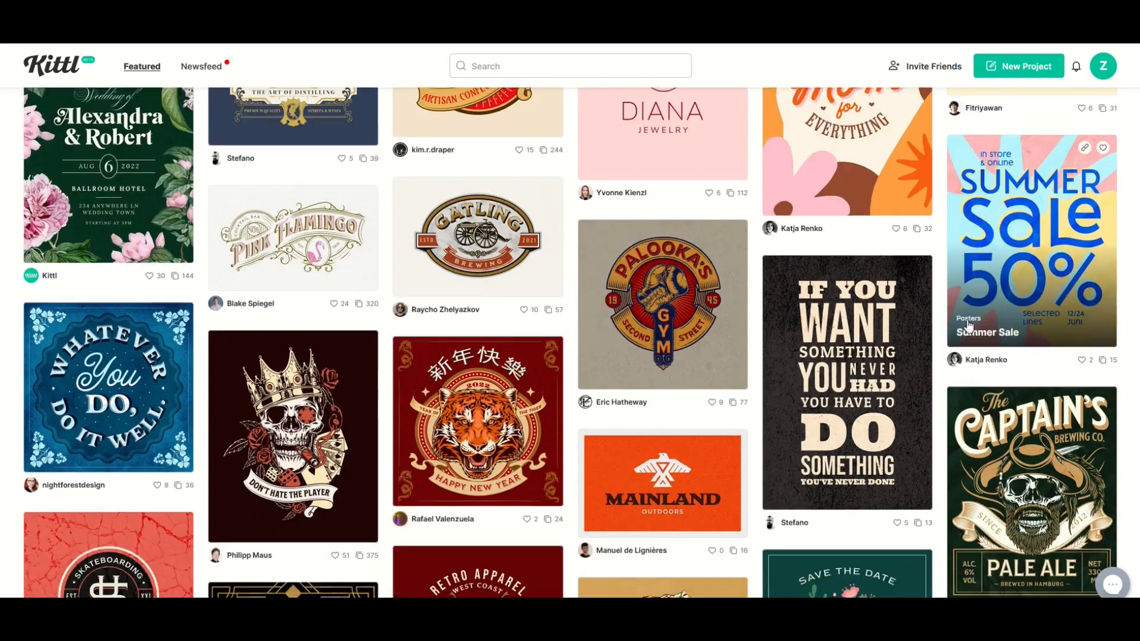
{"action": "scroll", "coordinate": [951, 328], "scroll_direction": "down", "scroll_amount": 2}
{"action": "scroll", "coordinate": [134, 326], "scroll_direction": "down", "scroll_amount": 3}
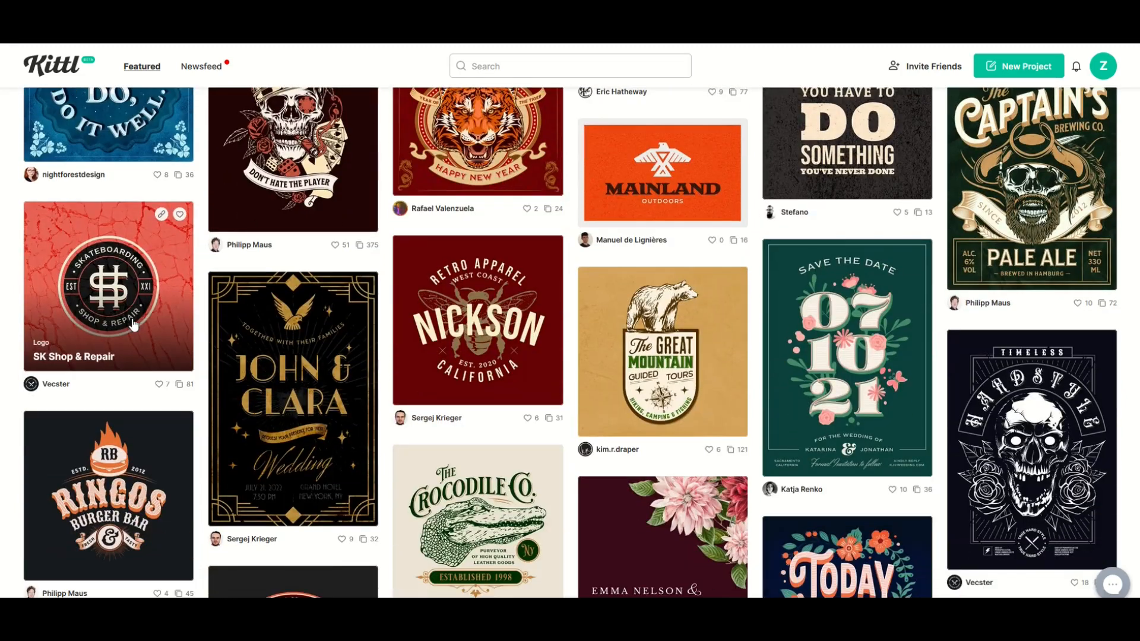
{"action": "scroll", "coordinate": [152, 321], "scroll_direction": "down", "scroll_amount": 4}
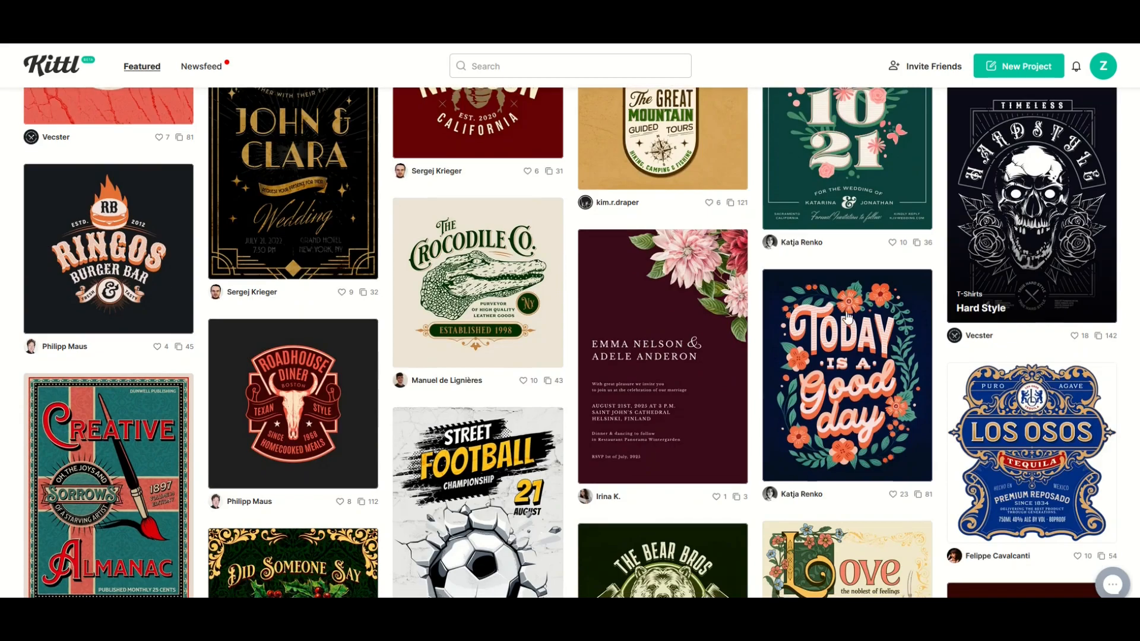
{"action": "scroll", "coordinate": [184, 304], "scroll_direction": "down", "scroll_amount": 3}
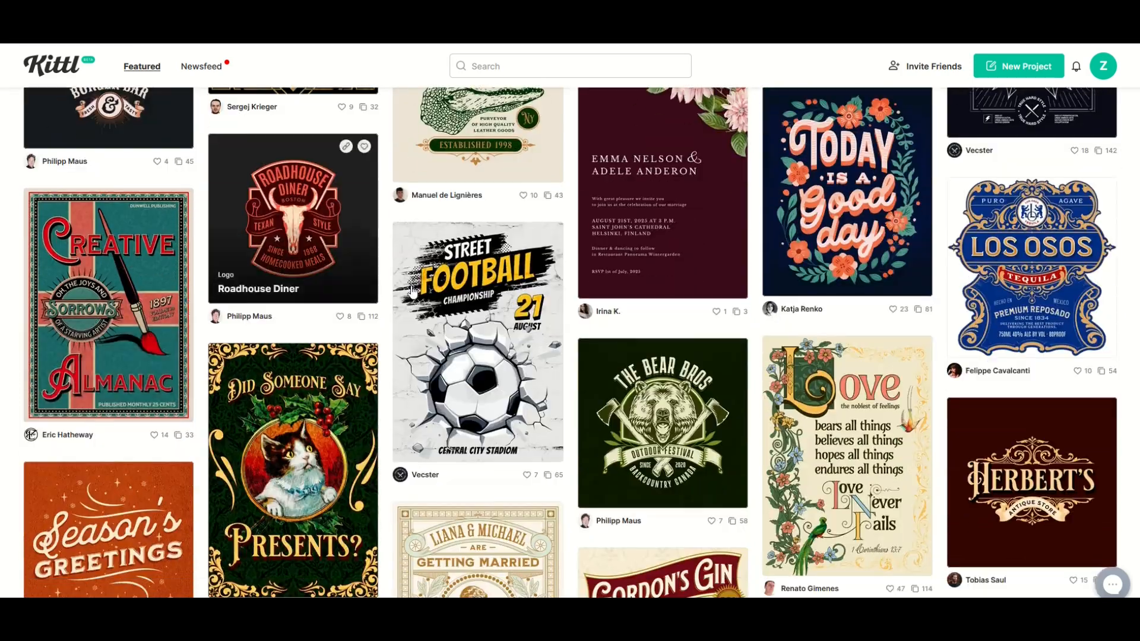
{"action": "scroll", "coordinate": [241, 299], "scroll_direction": "down", "scroll_amount": 3}
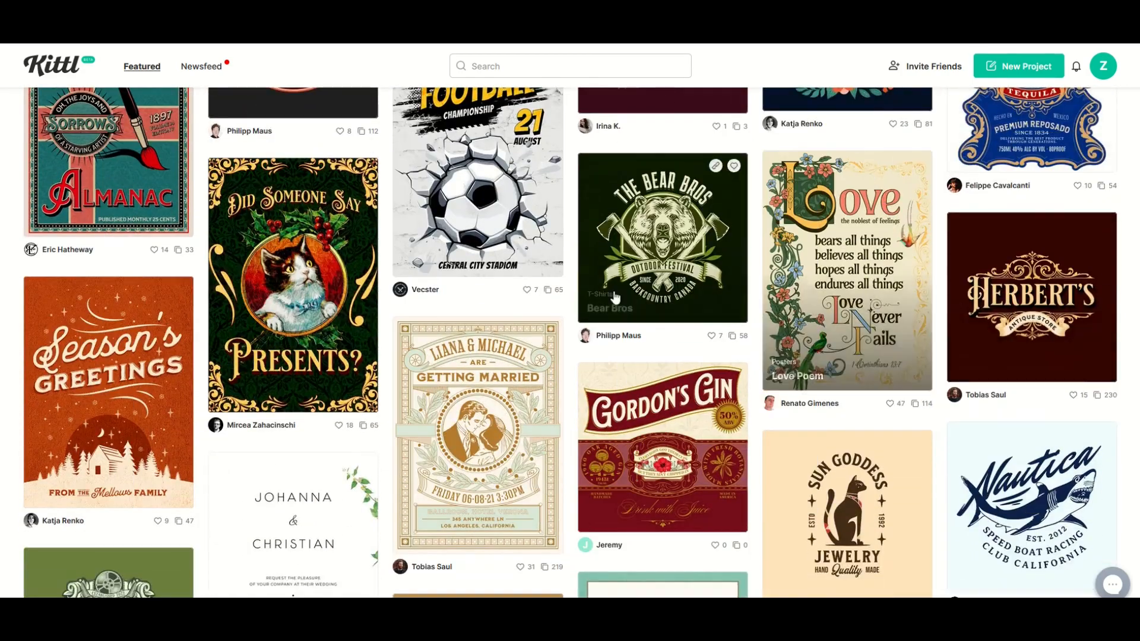
{"action": "scroll", "coordinate": [242, 299], "scroll_direction": "down", "scroll_amount": 1}
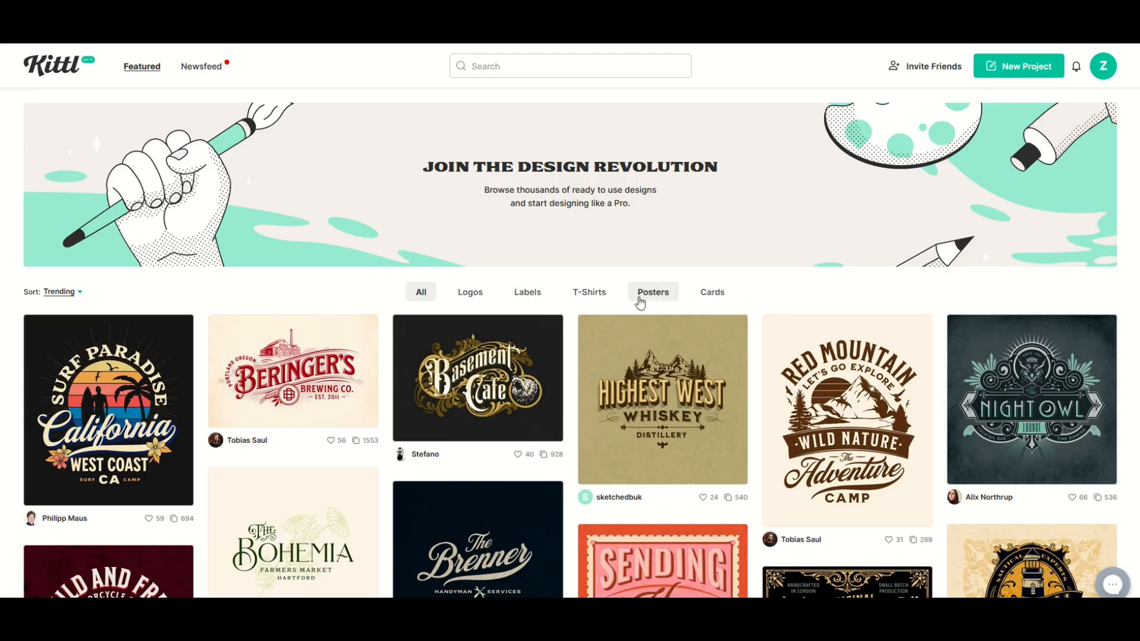
- Filter the gallery to Labels and open the Sarasvat Brewery design as an editable project
{"action": "left_click", "coordinate": [532, 295]}
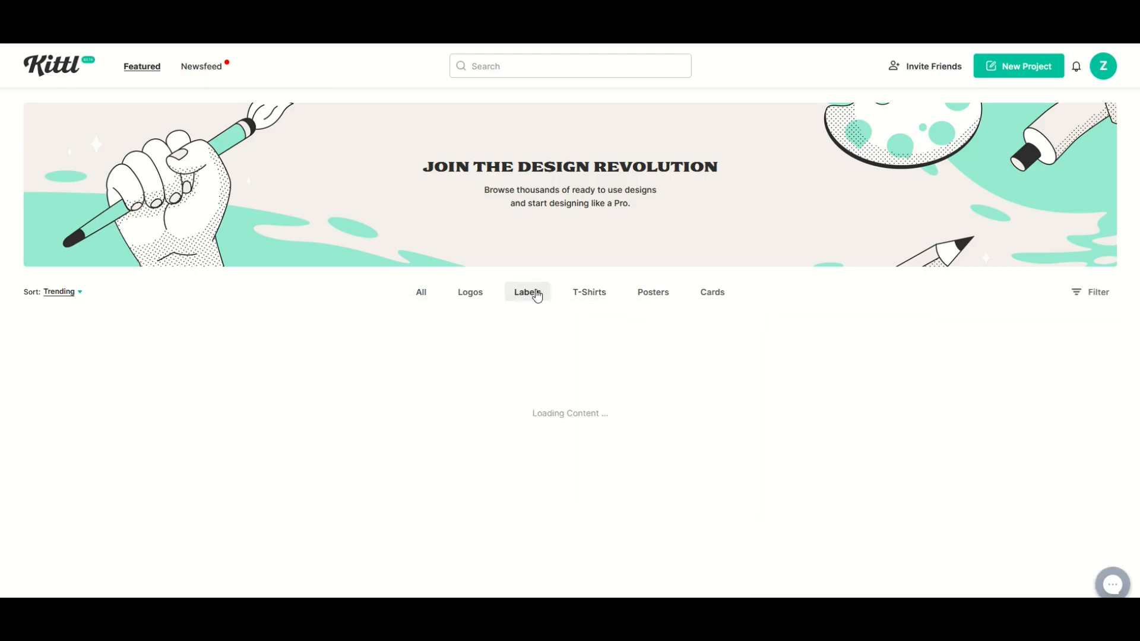
{"action": "scroll", "coordinate": [537, 295], "scroll_direction": "down", "scroll_amount": 2}
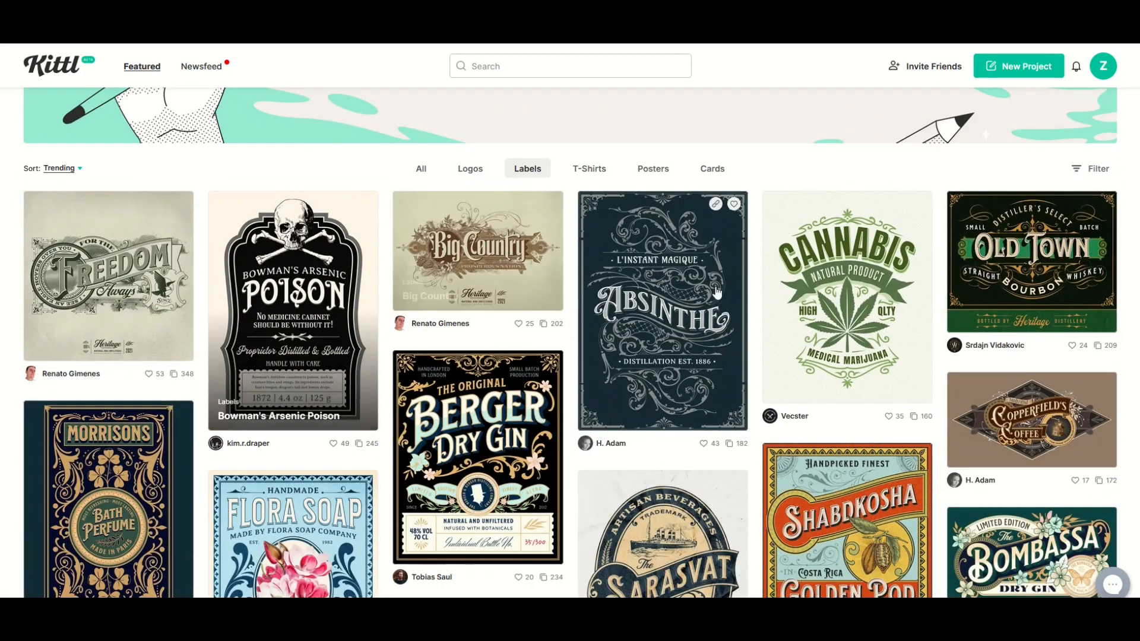
{"action": "scroll", "coordinate": [803, 303], "scroll_direction": "down", "scroll_amount": 3}
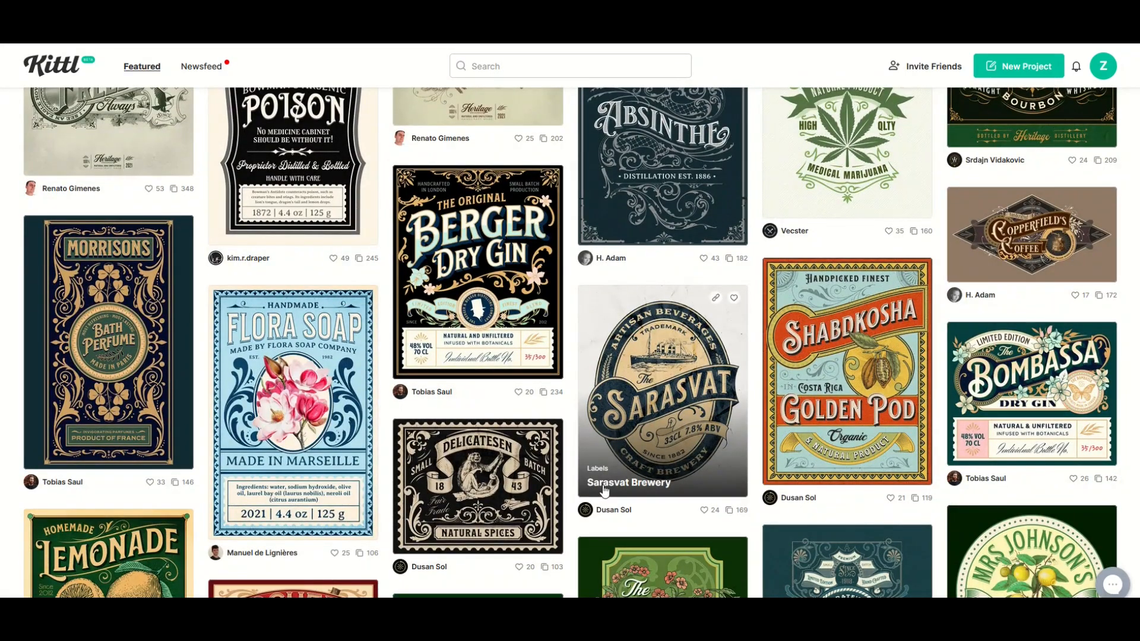
{"action": "left_click", "coordinate": [640, 397]}
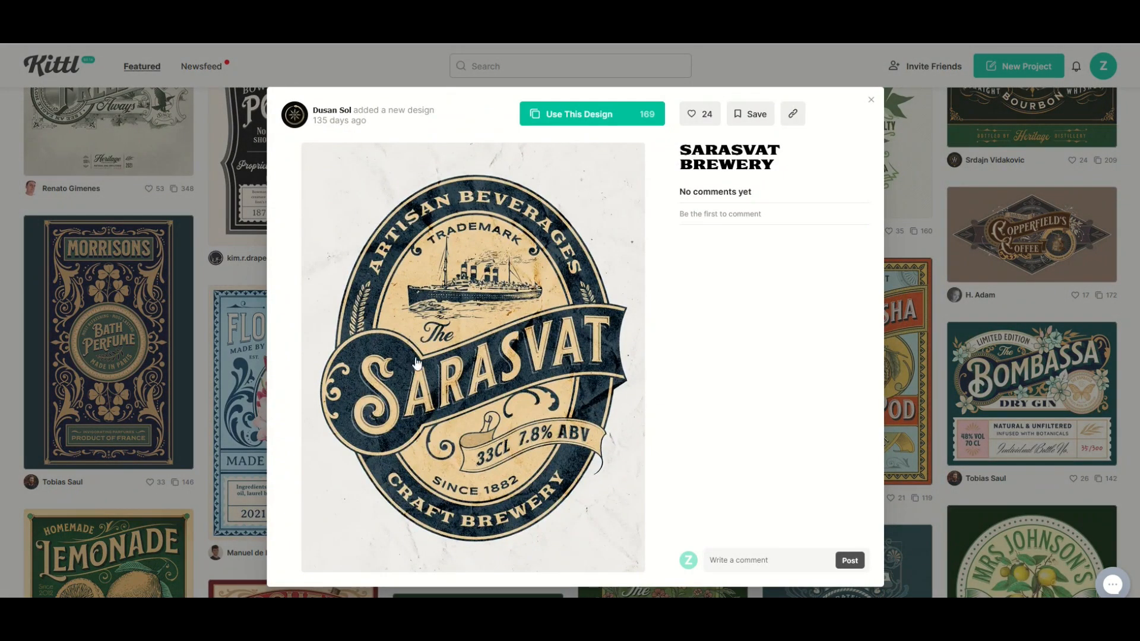
{"action": "left_click", "coordinate": [572, 112]}
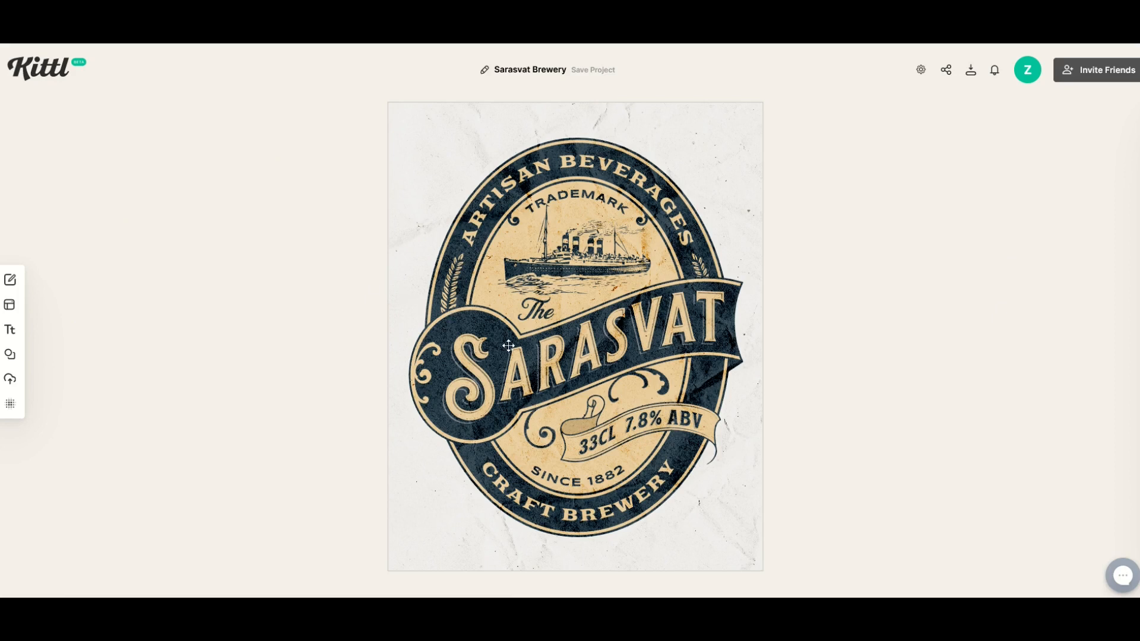
- Check the settings of the SARASVAT and TRADEMARK texts and nudge the ship illustration slightly to the left
{"action": "left_click", "coordinate": [552, 368]}
{"action": "mouse_move", "coordinate": [553, 368]}
{"action": "left_mouse_down"}
{"action": "mouse_move", "coordinate": [505, 374]}
{"action": "mouse_move", "coordinate": [535, 250]}
{"action": "mouse_move", "coordinate": [695, 285]}
{"action": "mouse_move", "coordinate": [588, 333]}
{"action": "mouse_move", "coordinate": [552, 365]}
{"action": "left_mouse_up"}
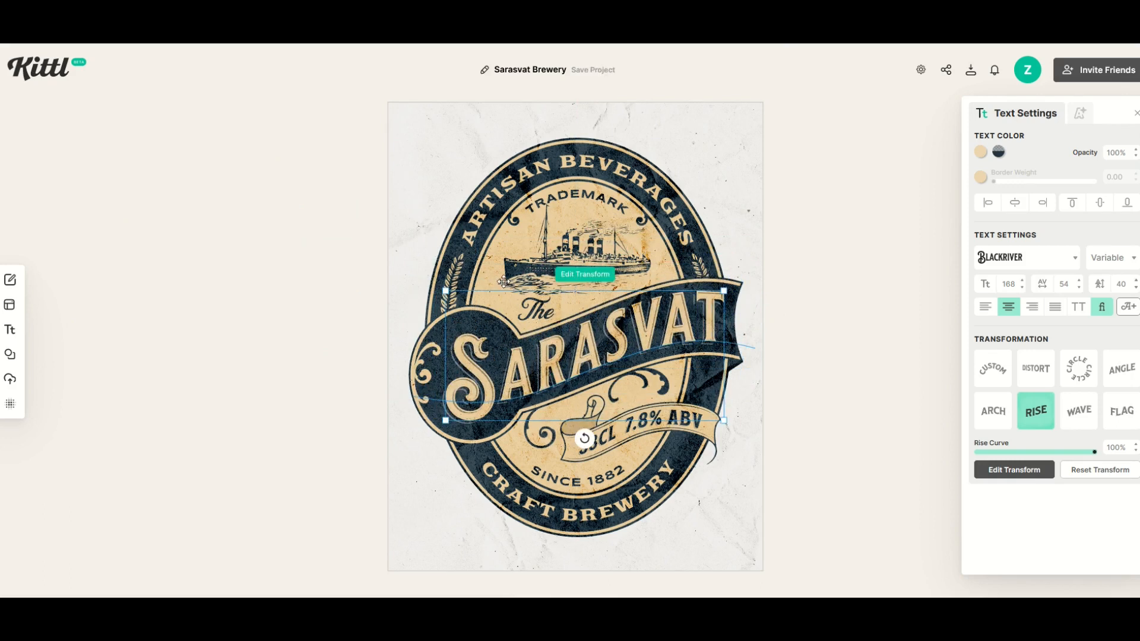
{"action": "left_click", "coordinate": [553, 195]}
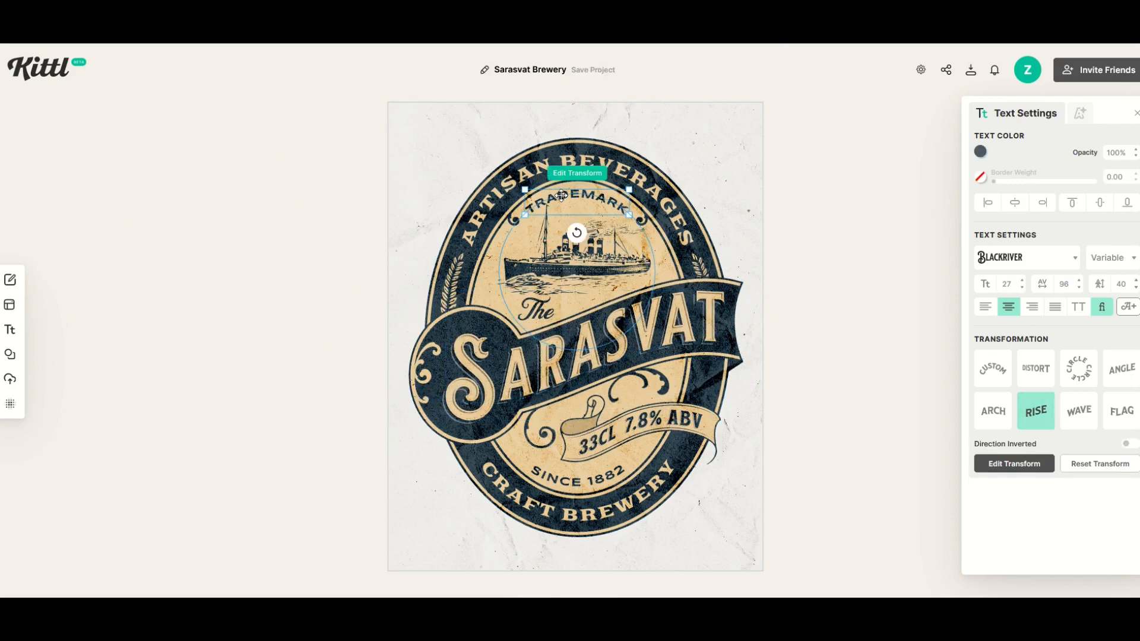
{"action": "mouse_move", "coordinate": [566, 255]}
{"action": "left_mouse_down"}
{"action": "mouse_move", "coordinate": [520, 268]}
{"action": "mouse_move", "coordinate": [603, 252]}
{"action": "mouse_move", "coordinate": [568, 257]}
{"action": "left_mouse_up"}
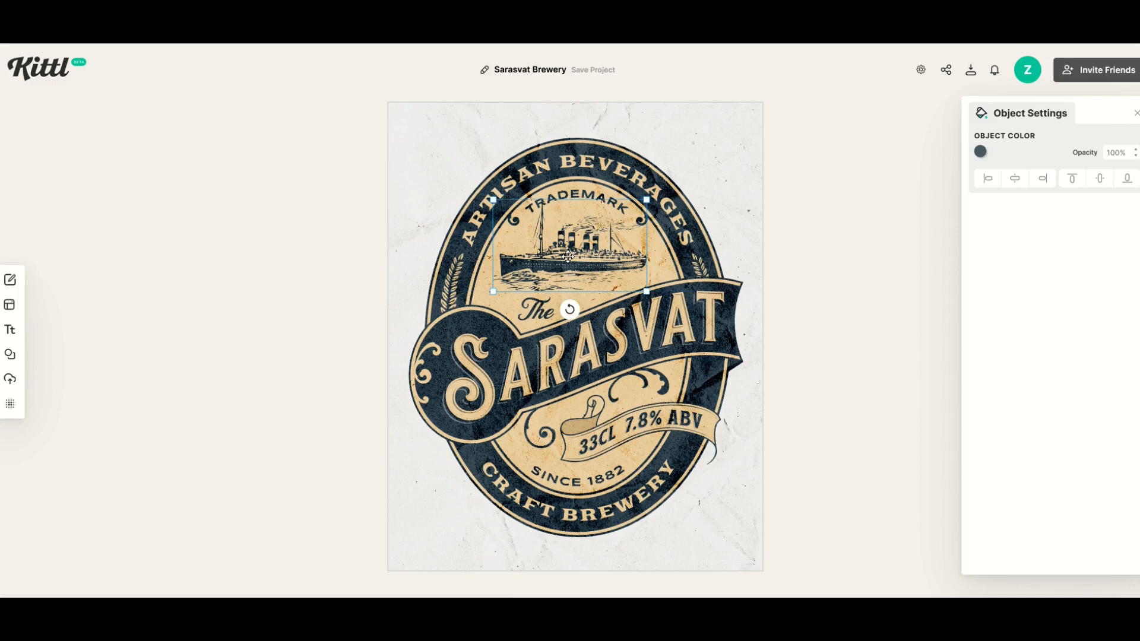
{"action": "double_click", "coordinate": [559, 349]}
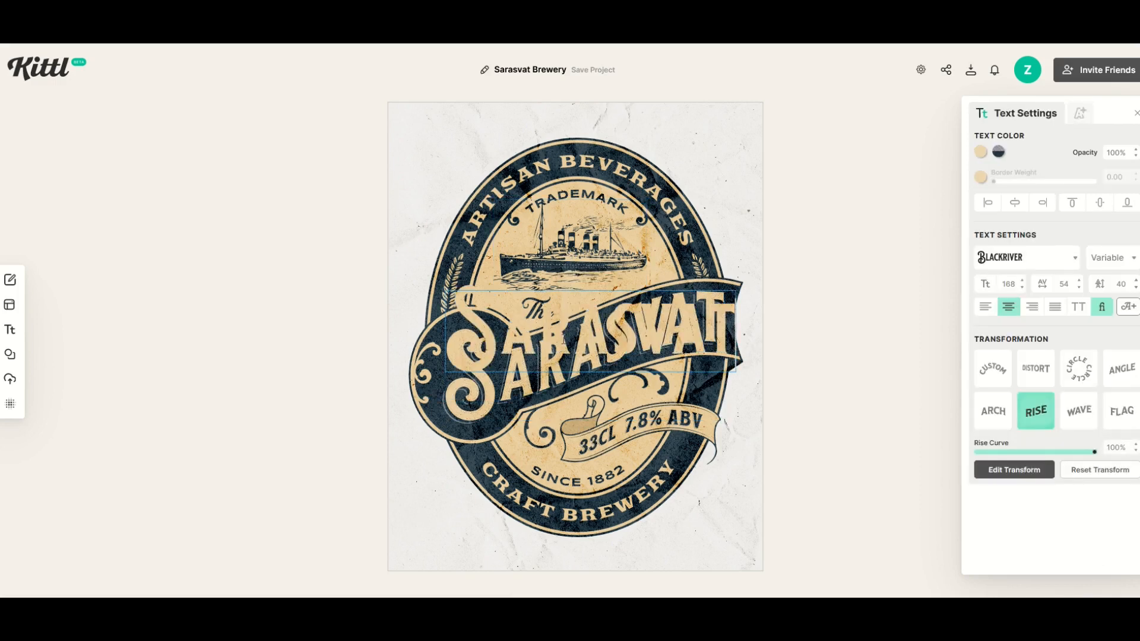
- Replace the curved year text beneath the small ribbon with "SINCE 1982"
{"action": "left_click", "coordinate": [564, 478]}
{"action": "double_click", "coordinate": [561, 470]}
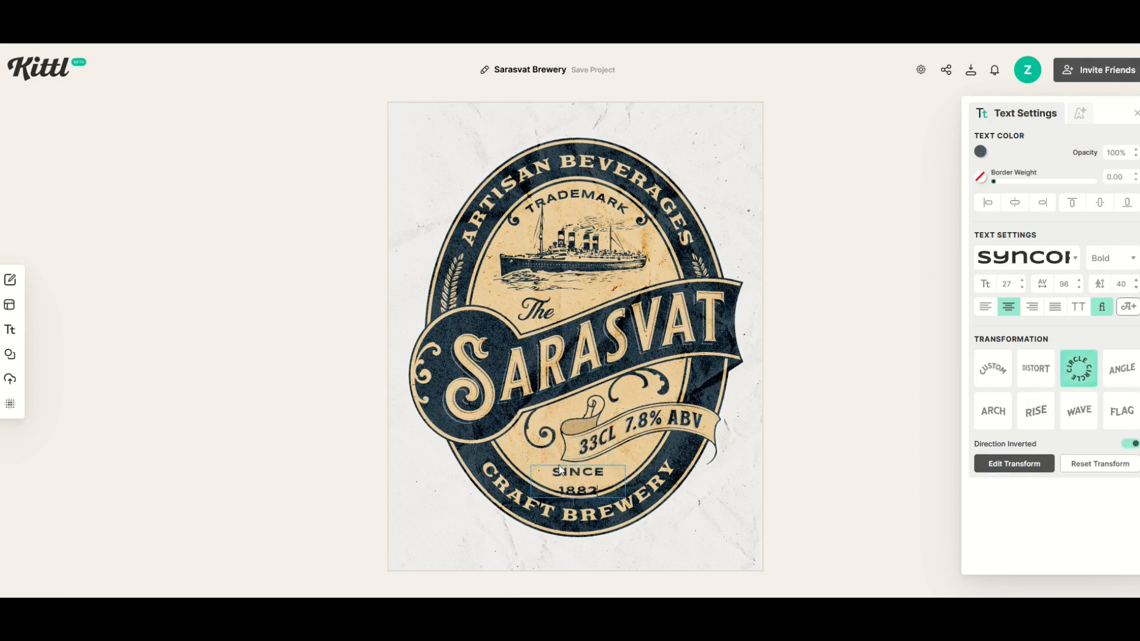
{"action": "key", "text": "BackSpace"}
{"action": "key", "text": "BackSpace"}
{"action": "key", "text": "BackSpace"}
{"action": "key", "text": "BackSpace"}
{"action": "key", "text": "BackSpace"}
{"action": "key", "text": "BackSpace"}
{"action": "key", "text": "BackSpace"}
{"action": "key", "text": "BackSpace"}
{"action": "key", "text": "BackSpace"}
{"action": "key", "text": "BackSpace"}
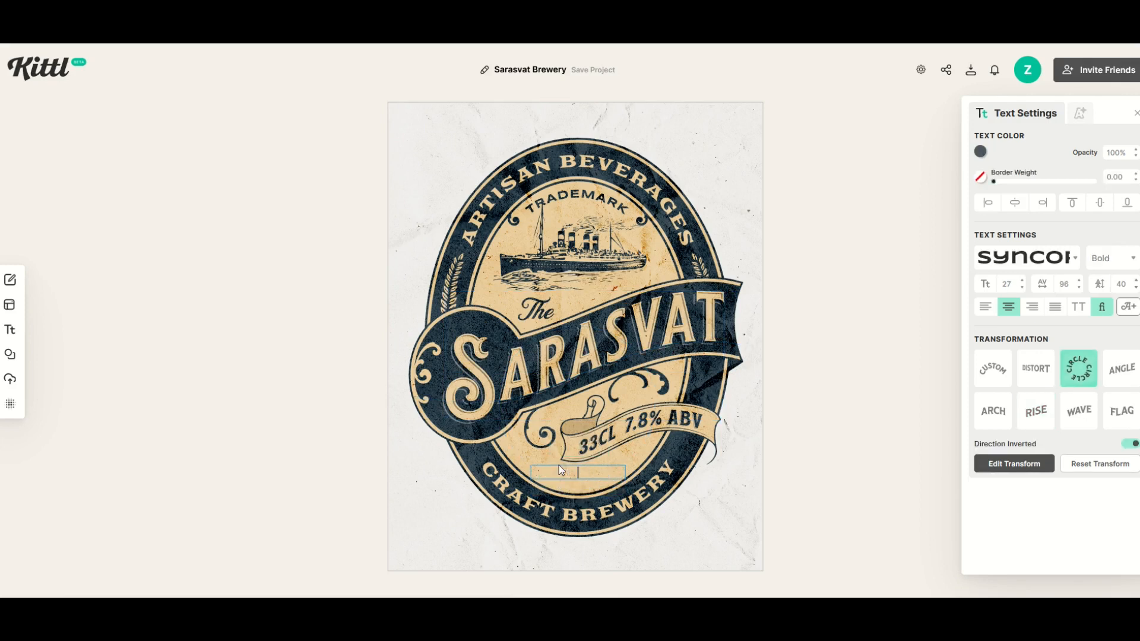
{"action": "type", "text": "SINCE 1982"}
{"action": "key", "text": "Escape"}
{"action": "left_click", "coordinate": [514, 553]}
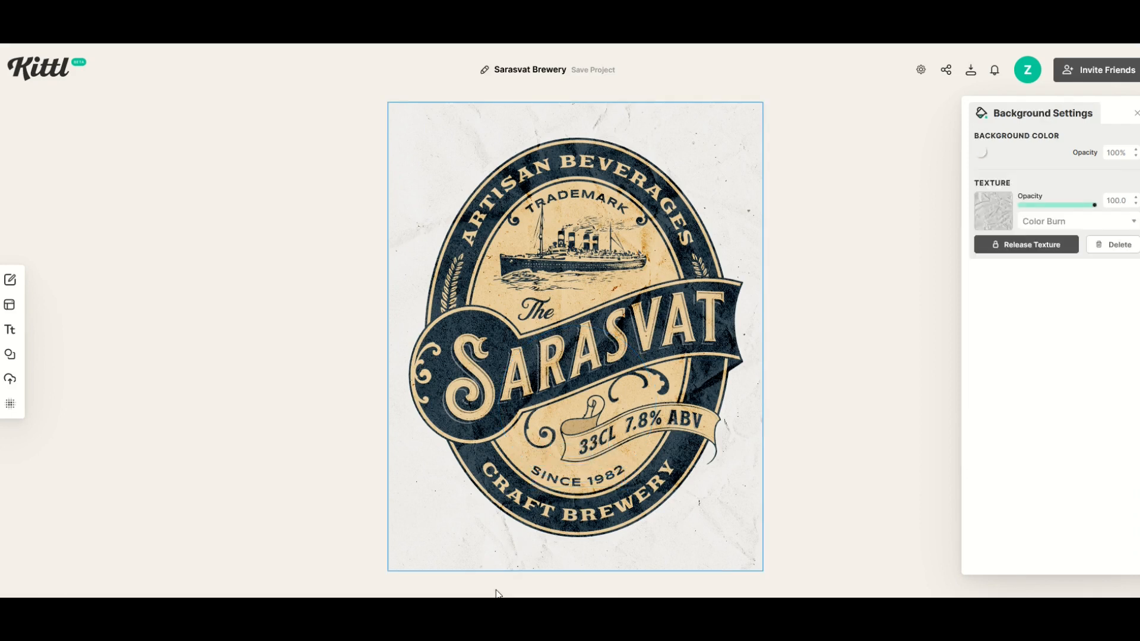
- Replace the CRAFT BREWERY text along the badge's lower rim with "ZEN WATERCOOLER"
{"action": "double_click", "coordinate": [585, 516]}
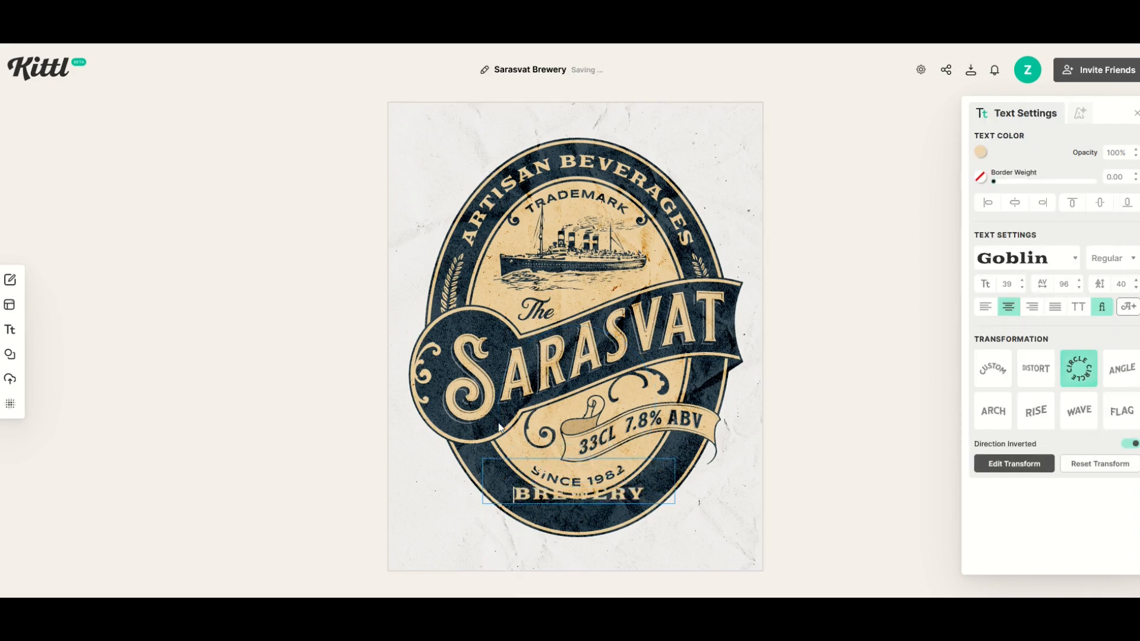
{"action": "key", "text": "ctrl+a"}
{"action": "key", "text": "BackSpace"}
{"action": "type", "text": "LAGER BEER"}
{"action": "key", "text": "Escape"}
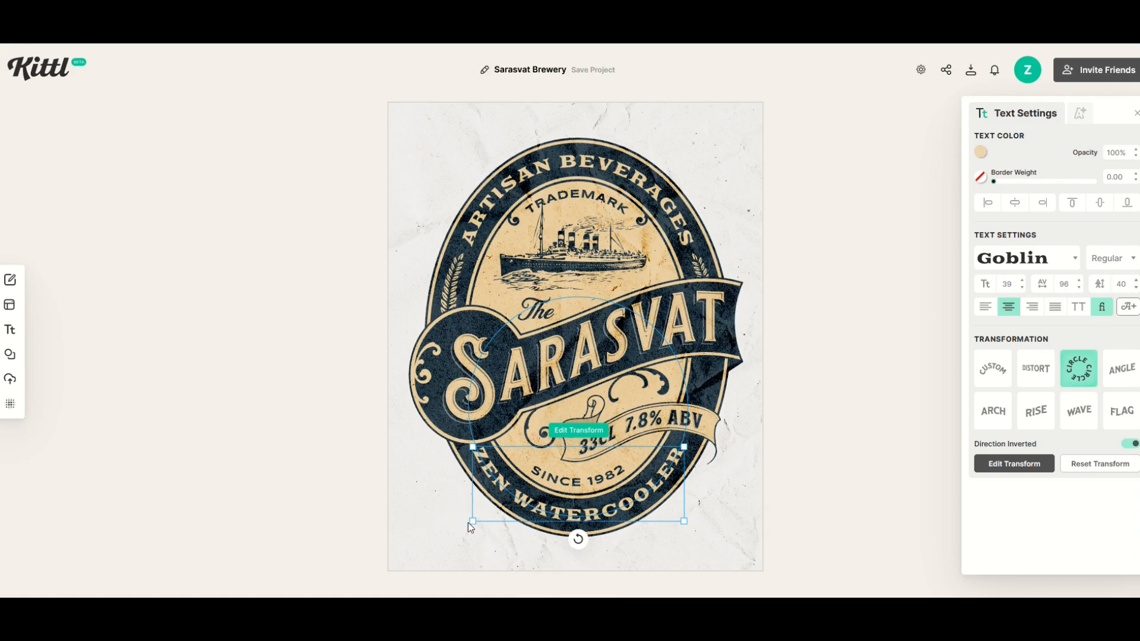
{"action": "left_click", "coordinate": [696, 553]}
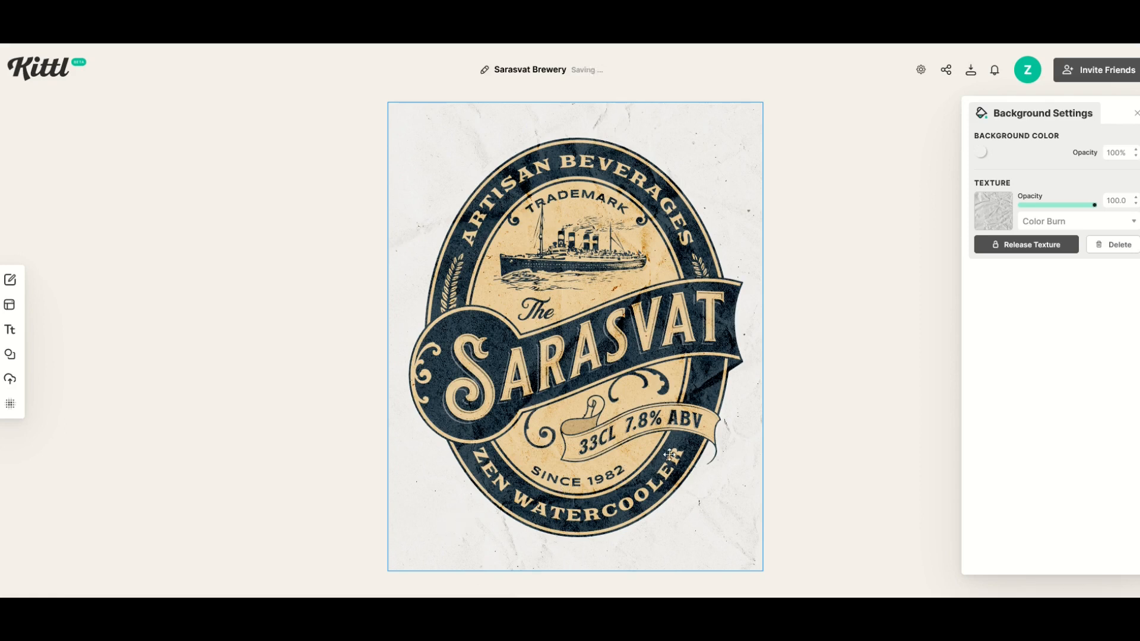
- Move the upper layer of the SARASVAT lettering off the banner to the top of the artboard
{"action": "left_click", "coordinate": [704, 435]}
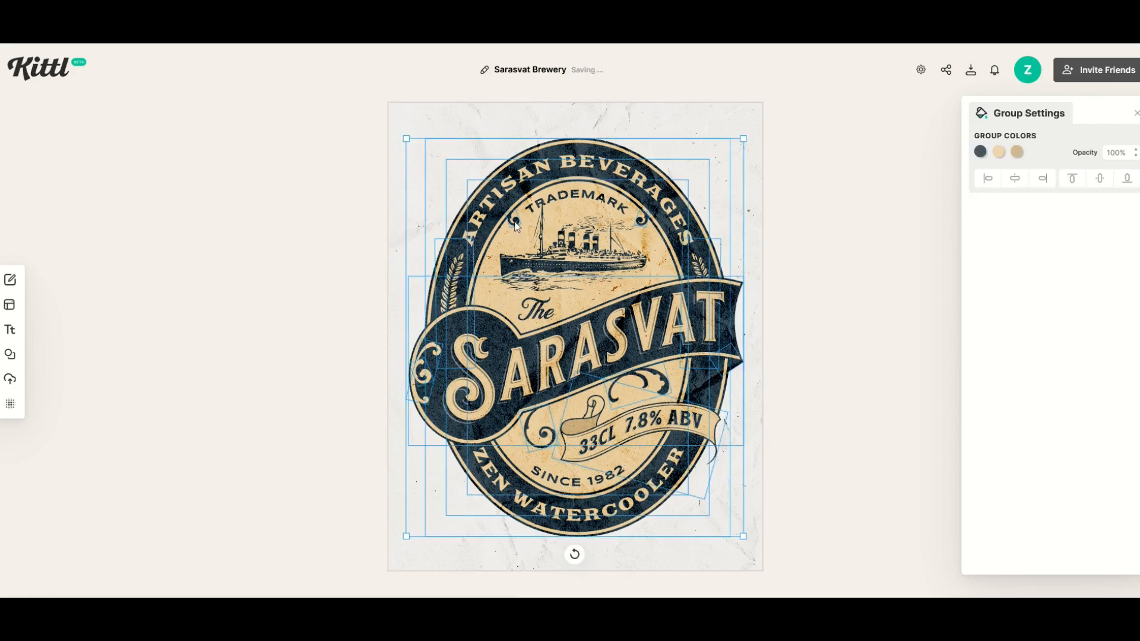
{"action": "left_click", "coordinate": [801, 472]}
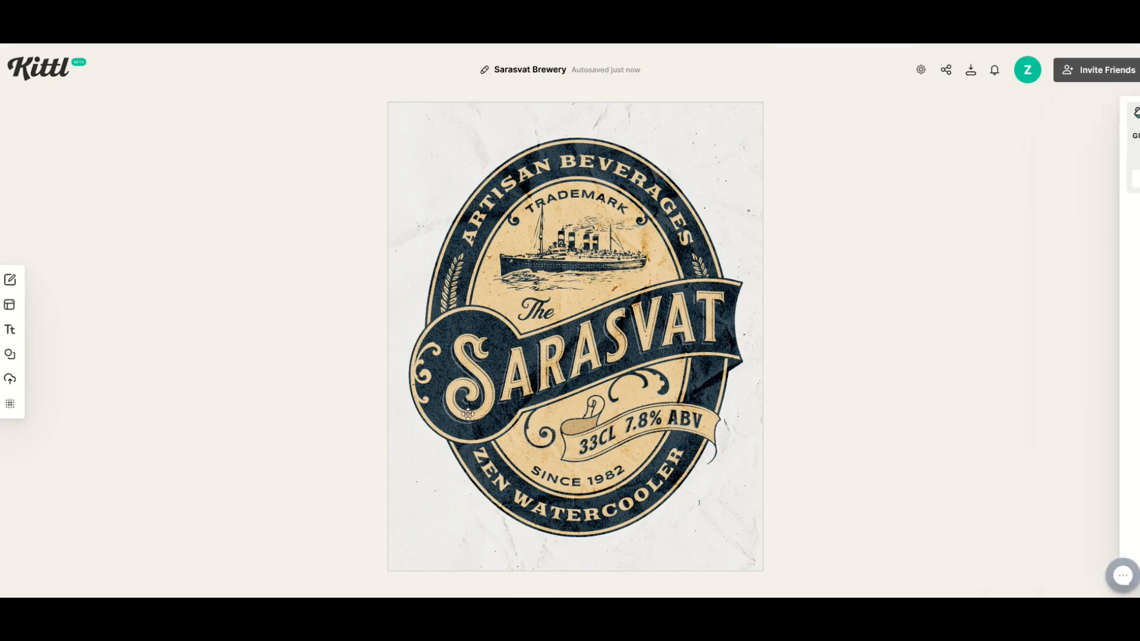
{"action": "left_click_drag", "start_coordinate": [583, 435], "coordinate": [428, 225]}
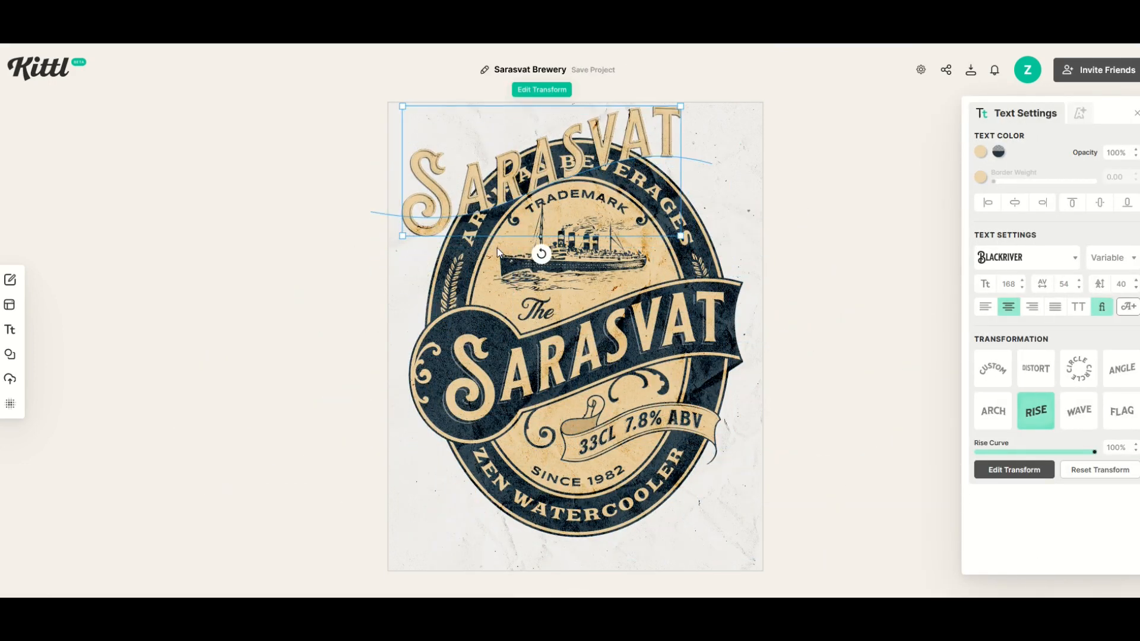
- Fill the moved SARASVAT lettering with bright red (ff1e00) and place it back over the title on the banner
{"action": "left_click", "coordinate": [981, 152]}
{"action": "left_click", "coordinate": [869, 236]}
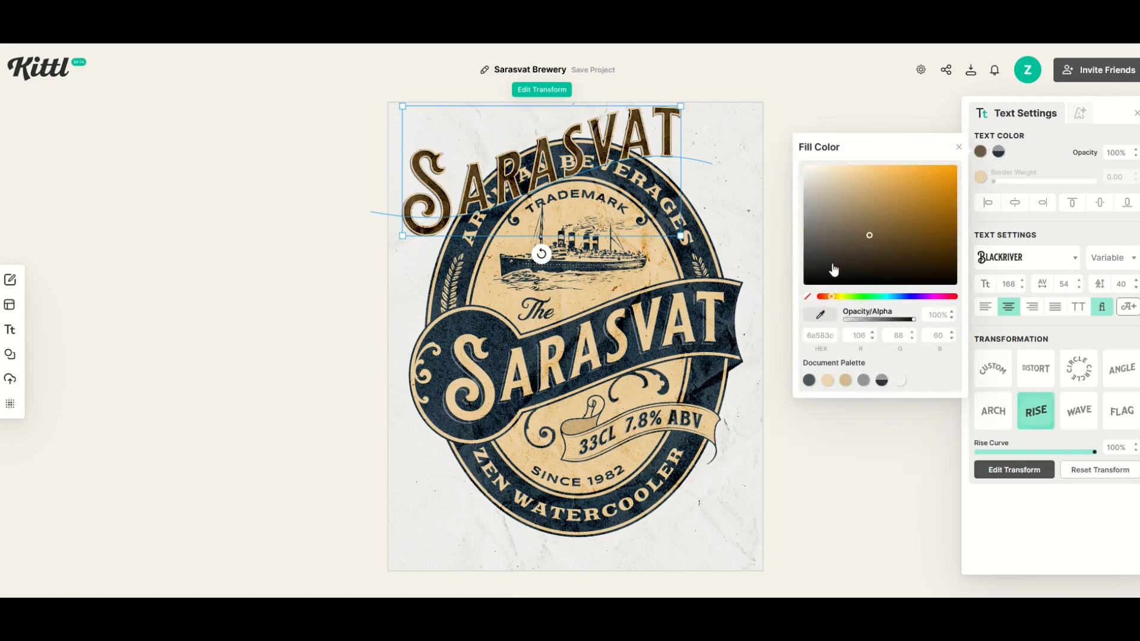
{"action": "left_click", "coordinate": [824, 297]}
{"action": "left_click_drag", "start_coordinate": [843, 249], "coordinate": [957, 167]}
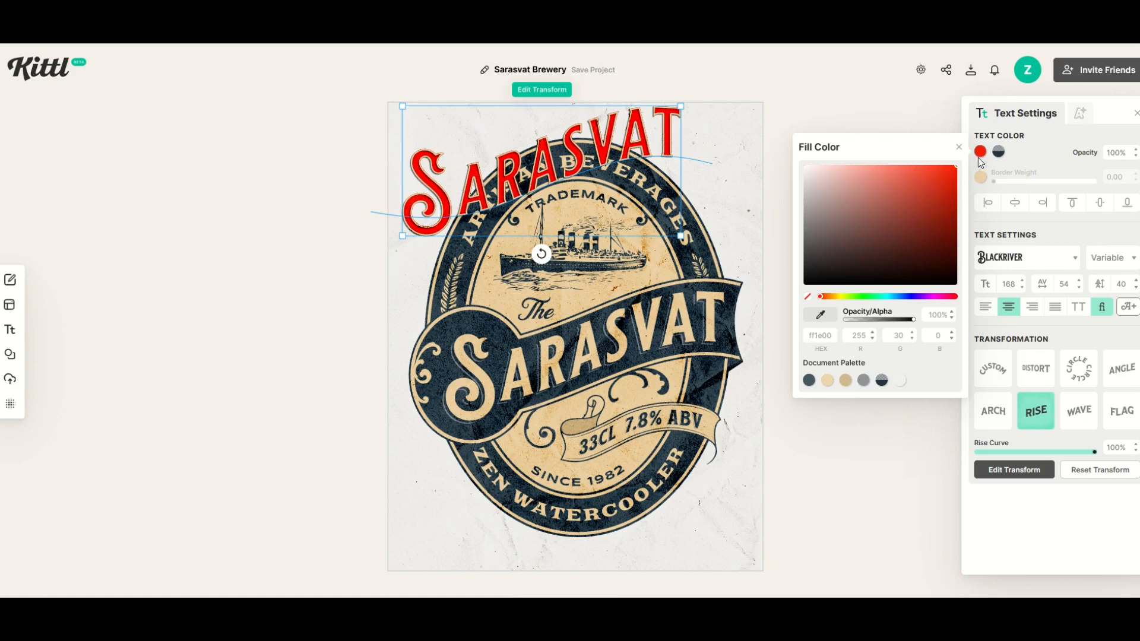
{"action": "left_click", "coordinate": [787, 302]}
{"action": "left_click_drag", "start_coordinate": [549, 186], "coordinate": [593, 361]}
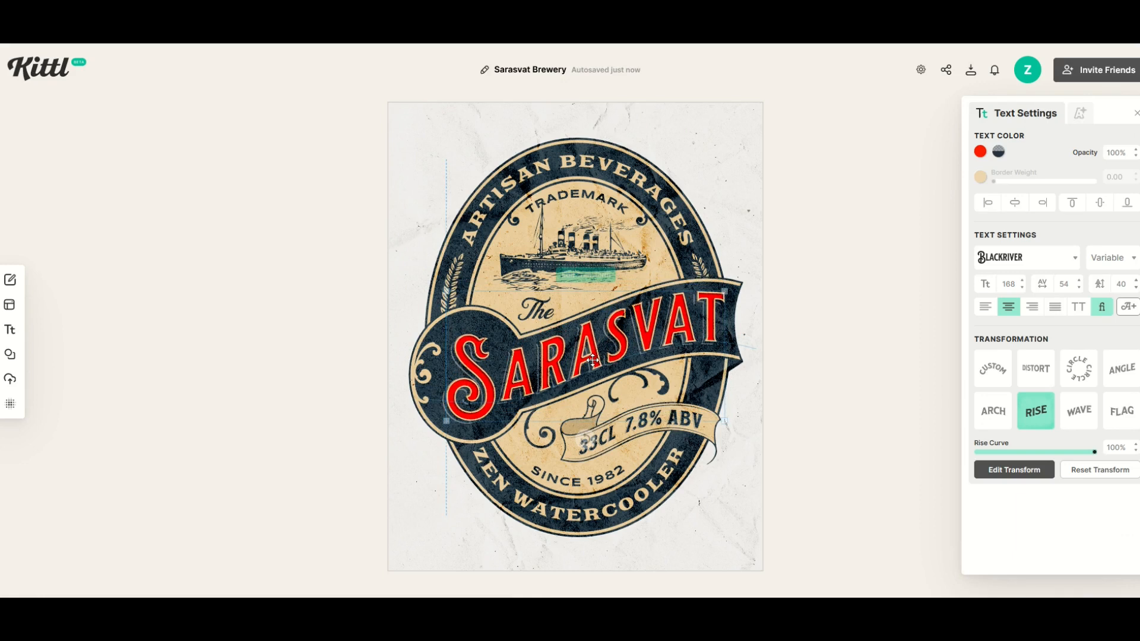
{"action": "left_click", "coordinate": [383, 333]}
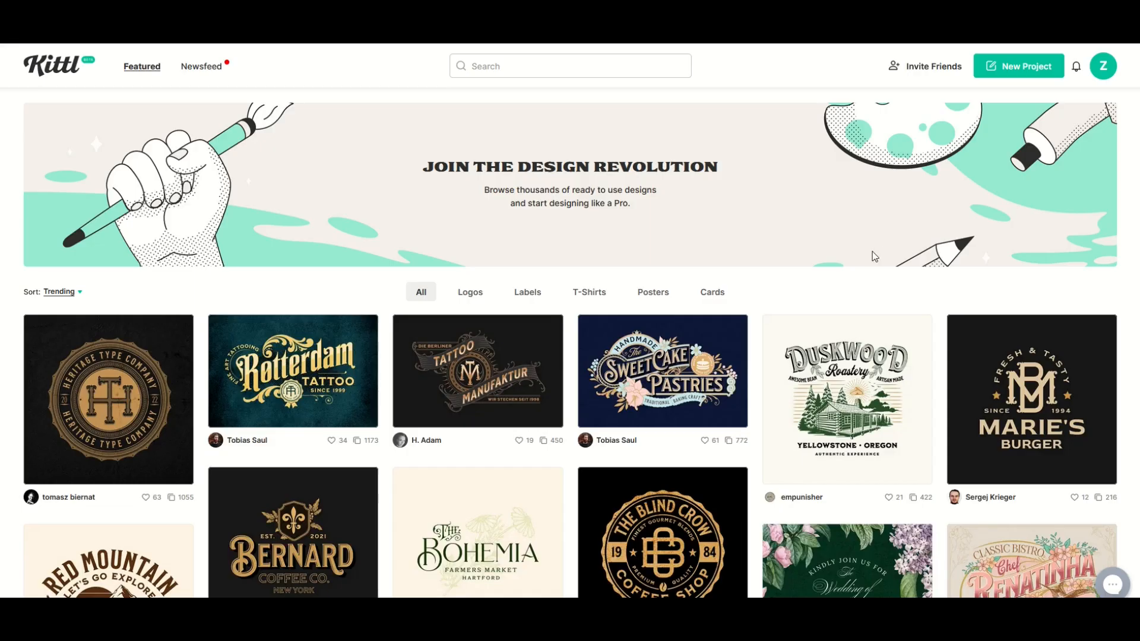
- Browse more featured templates in the gallery and open the preview of the Almonds Chocolate design
{"action": "scroll", "coordinate": [872, 251], "scroll_direction": "down", "scroll_amount": 1}
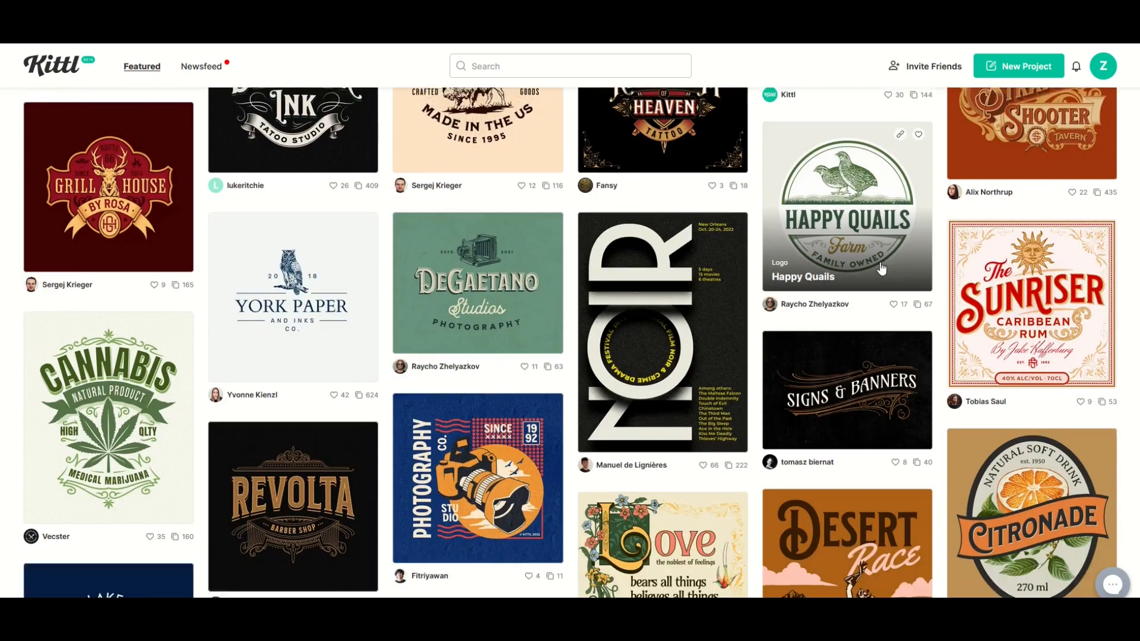
{"action": "scroll", "coordinate": [882, 269], "scroll_direction": "down", "scroll_amount": 4}
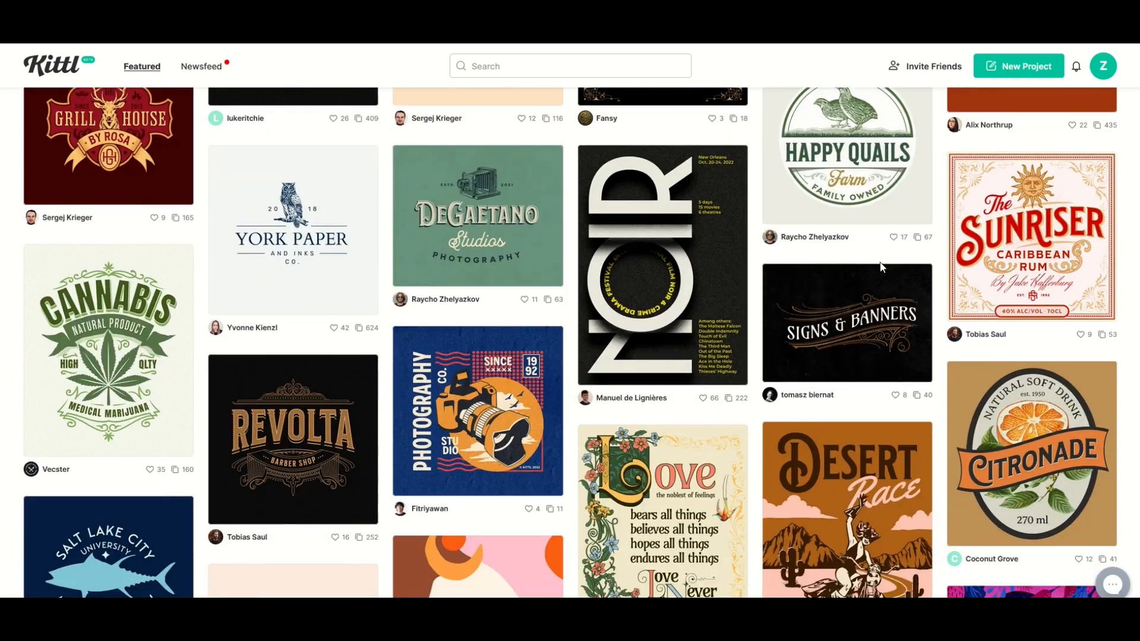
{"action": "scroll", "coordinate": [883, 269], "scroll_direction": "down", "scroll_amount": 7}
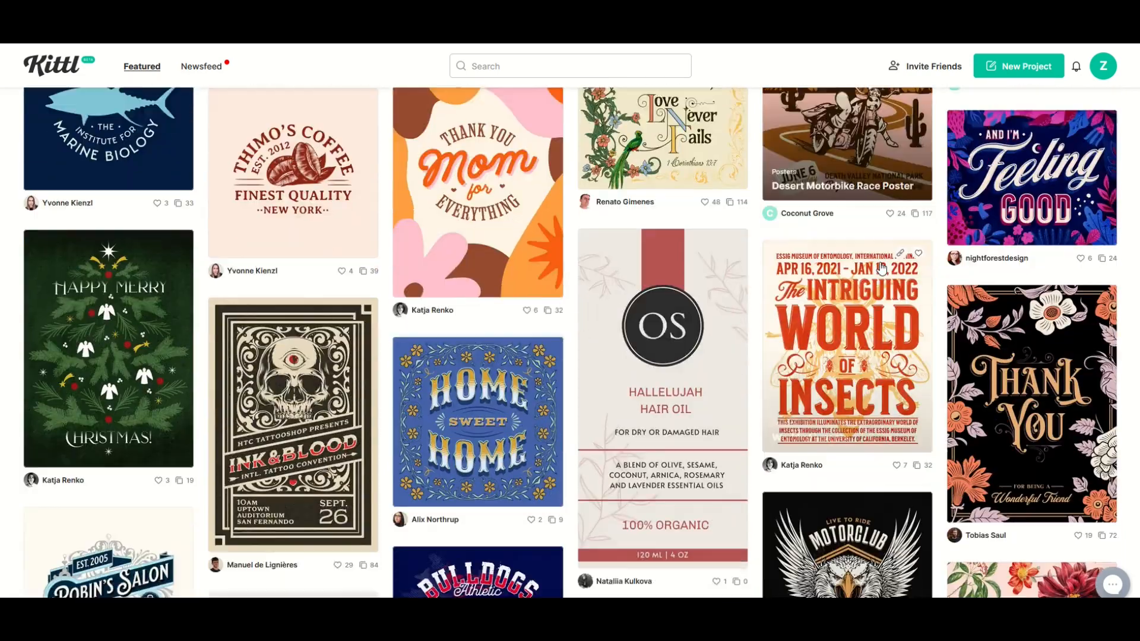
{"action": "scroll", "coordinate": [881, 269], "scroll_direction": "down", "scroll_amount": 6}
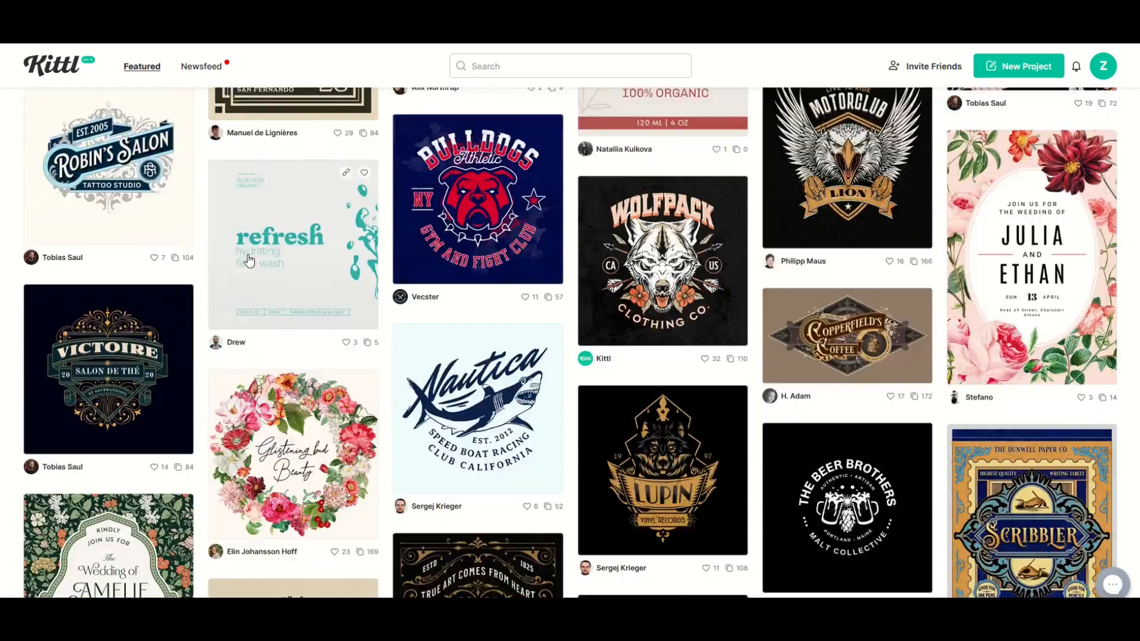
{"action": "scroll", "coordinate": [882, 256], "scroll_direction": "down", "scroll_amount": 6}
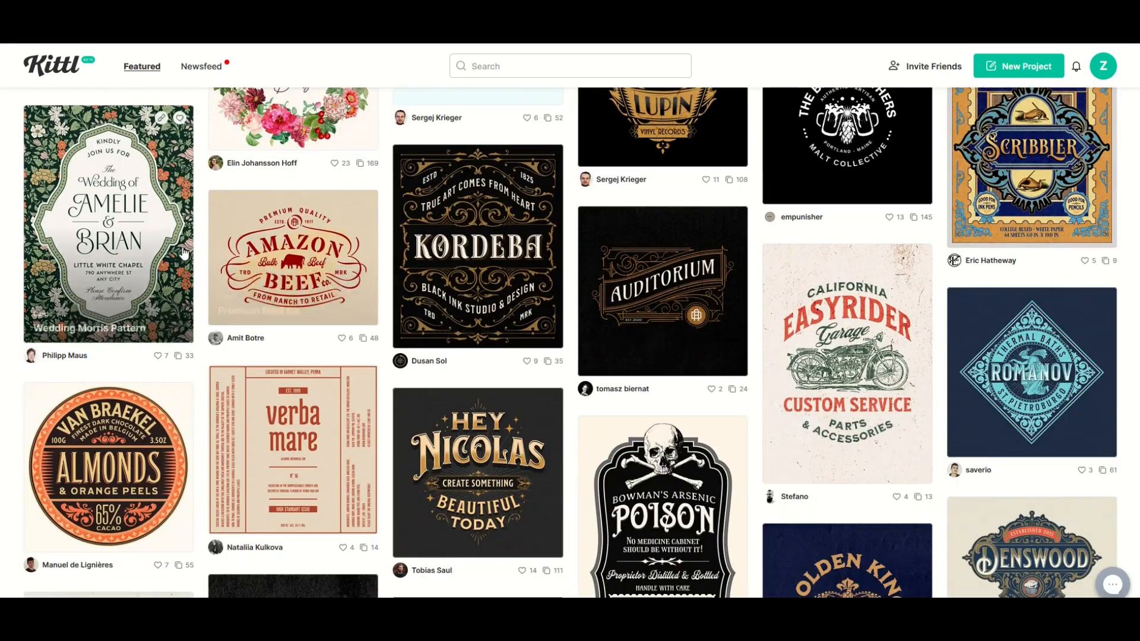
{"action": "left_click", "coordinate": [143, 376]}
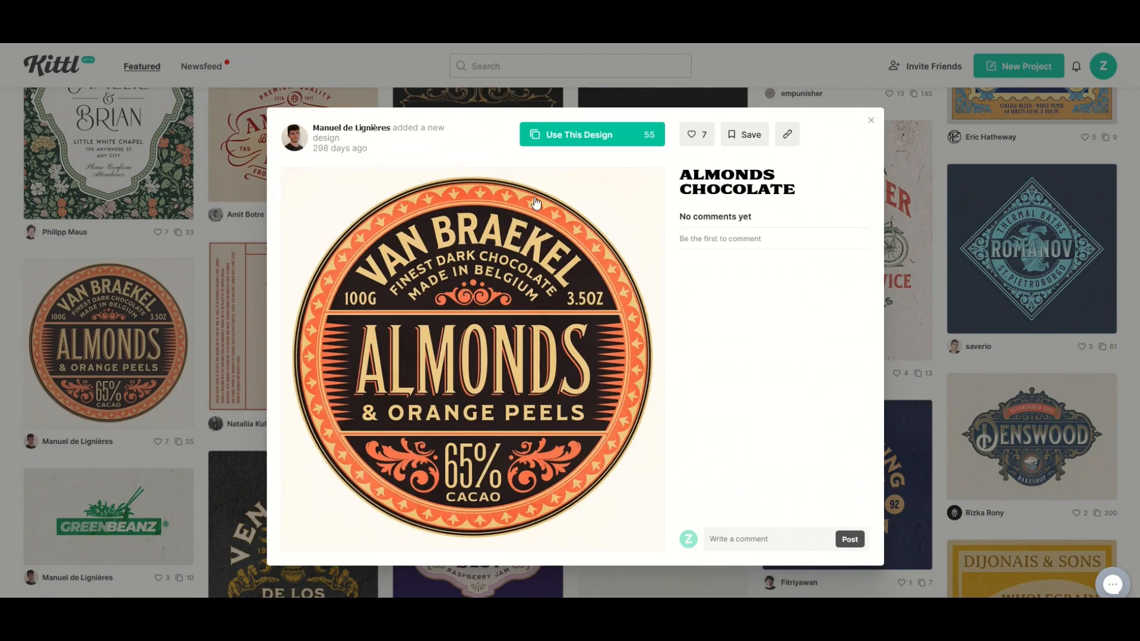
- Open the Almonds Chocolate design as an editable project and rotate the orange floral ornament left of the 65% text
{"action": "left_click", "coordinate": [561, 140]}
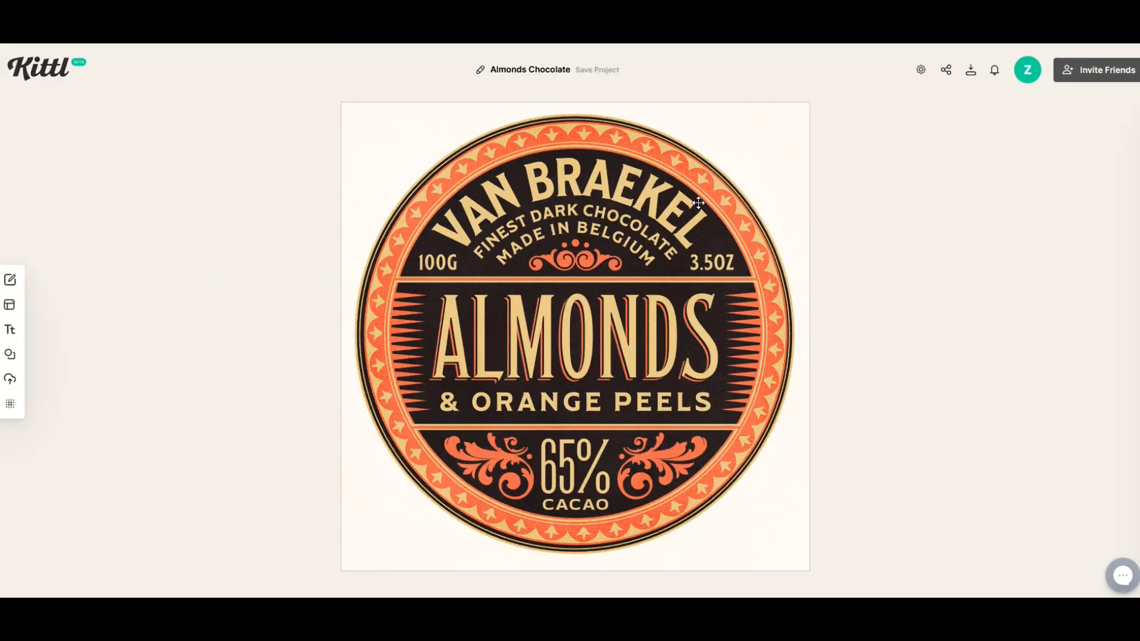
{"action": "mouse_move", "coordinate": [484, 461]}
{"action": "left_mouse_down"}
{"action": "mouse_move", "coordinate": [320, 516]}
{"action": "mouse_move", "coordinate": [487, 461]}
{"action": "left_mouse_up"}
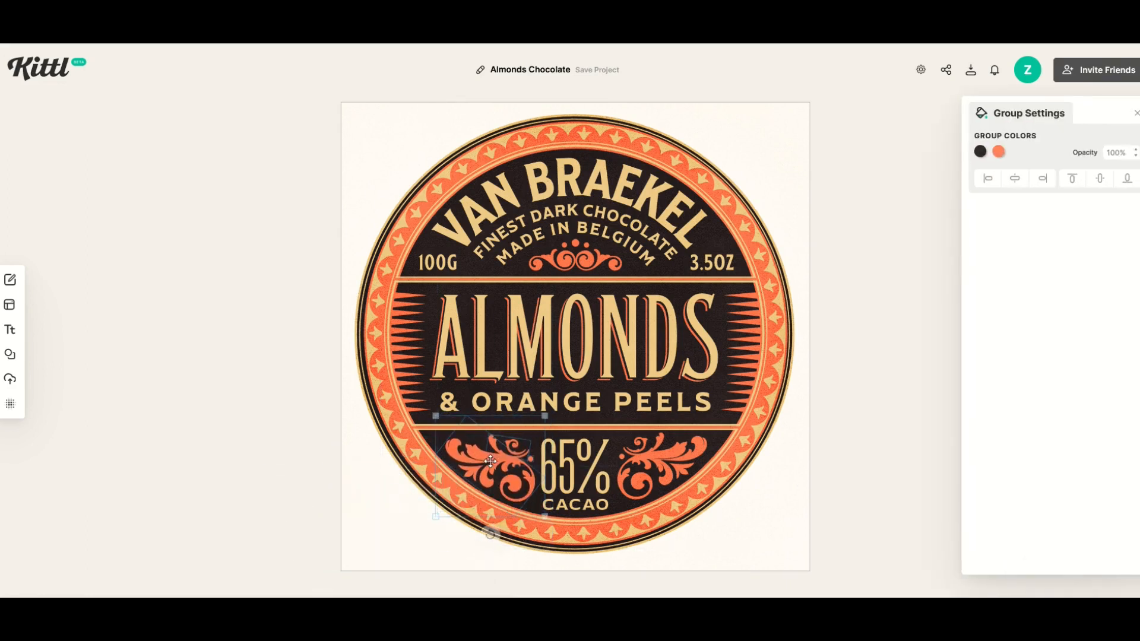
{"action": "left_click_drag", "start_coordinate": [473, 541], "coordinate": [578, 459]}
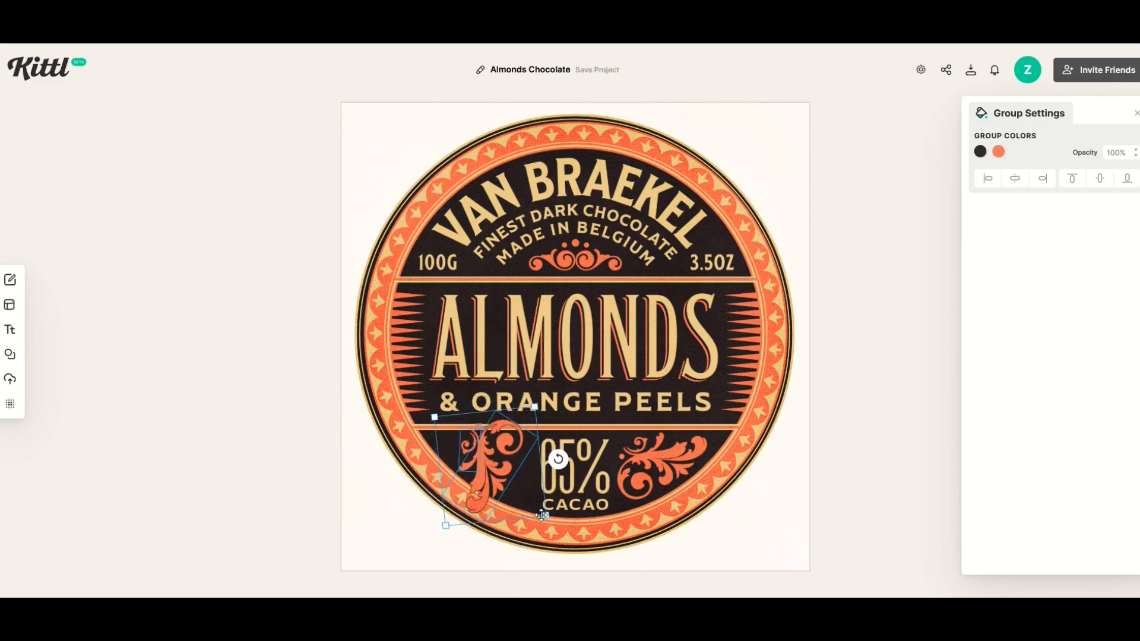
{"action": "left_click", "coordinate": [402, 526]}
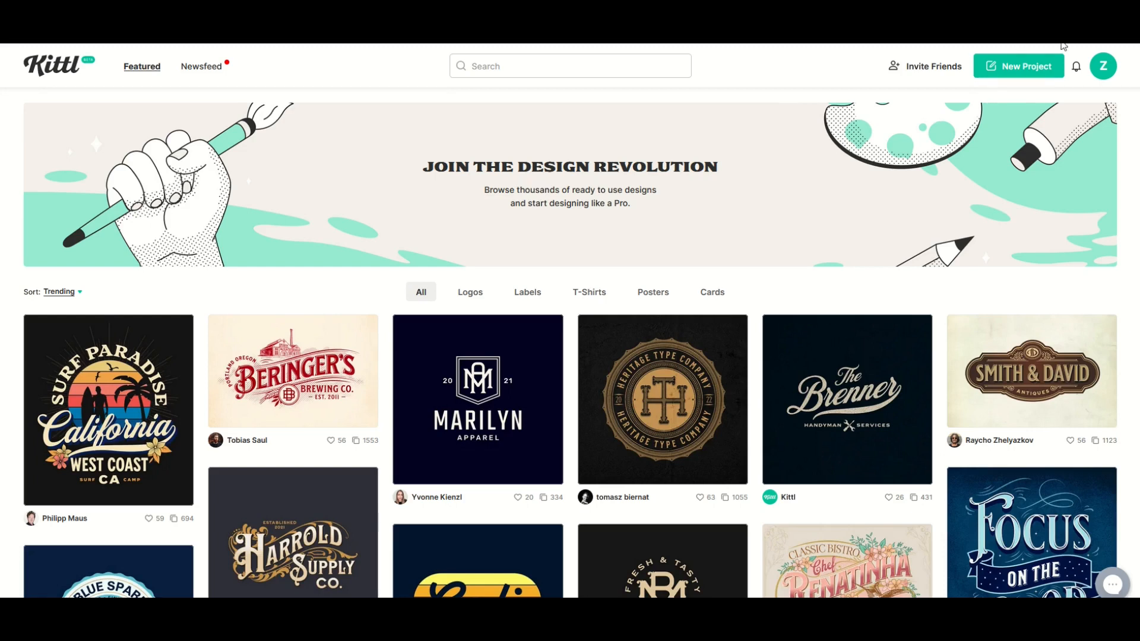
- Start a new blank project and browse the shapes, ornaments and illustrations in the element library
{"action": "left_click", "coordinate": [1014, 70]}
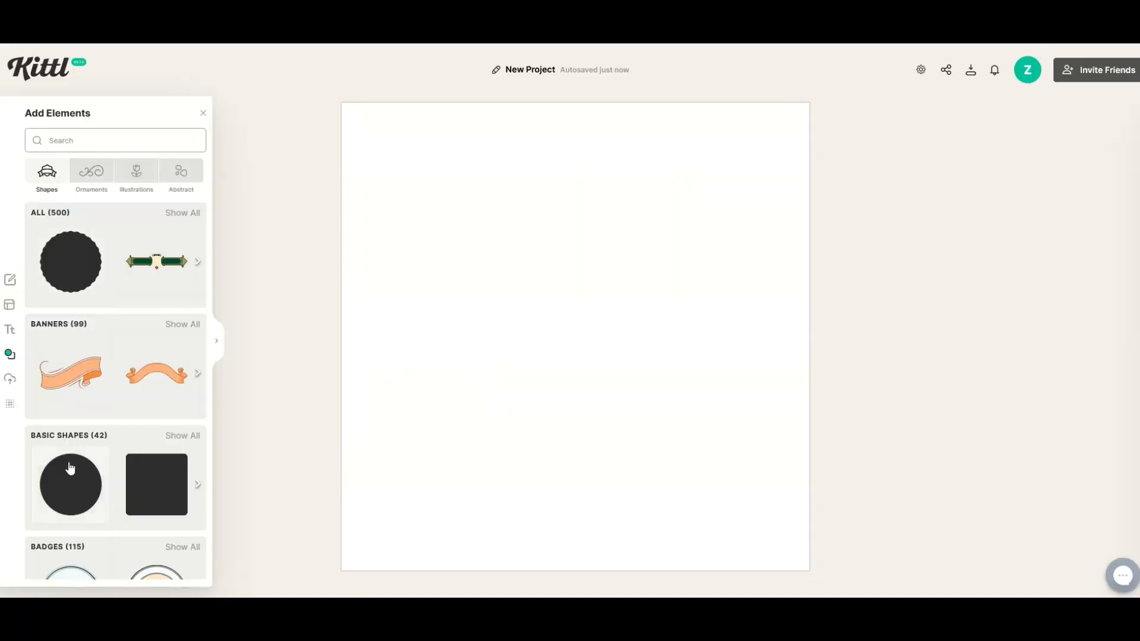
{"action": "scroll", "coordinate": [89, 326], "scroll_direction": "down", "scroll_amount": 5}
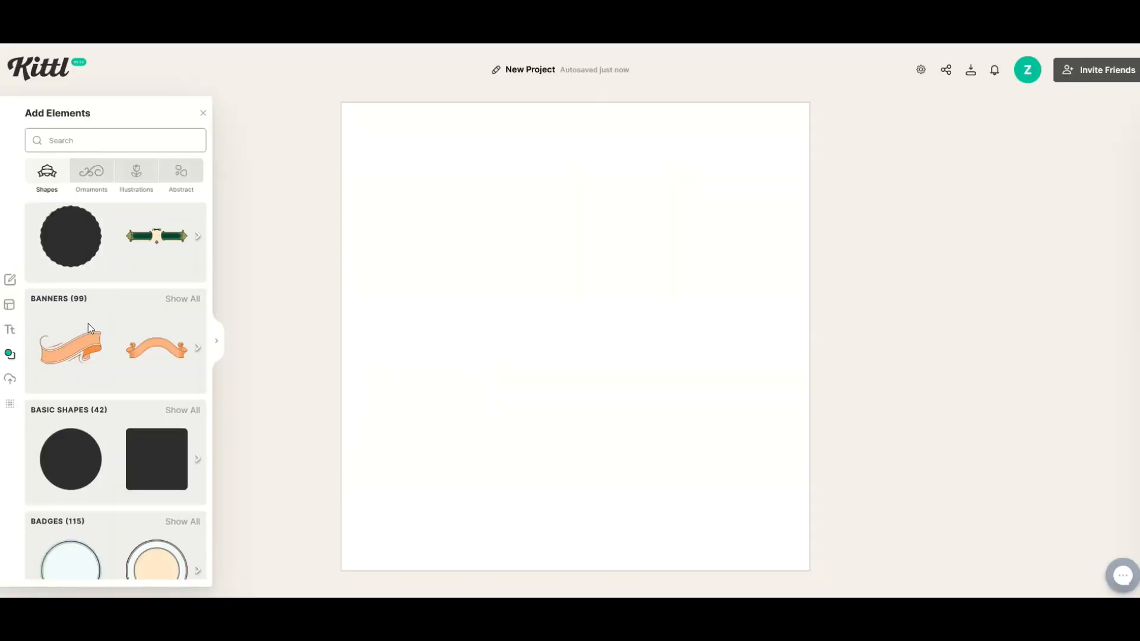
{"action": "scroll", "coordinate": [89, 330], "scroll_direction": "down", "scroll_amount": 6}
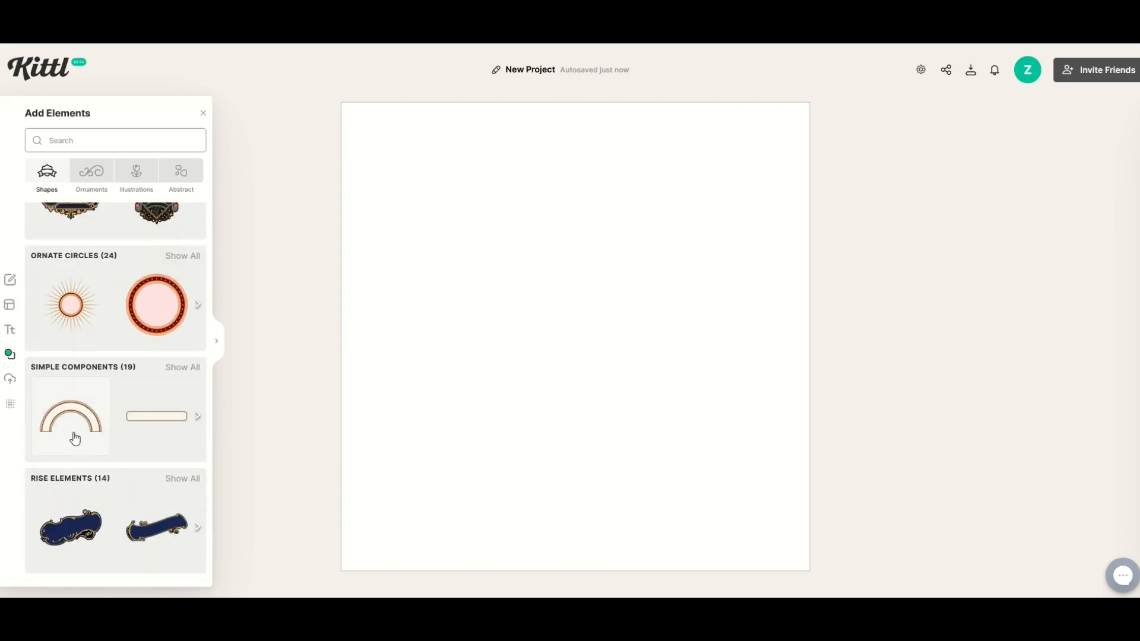
{"action": "scroll", "coordinate": [73, 440], "scroll_direction": "up", "scroll_amount": 6}
{"action": "left_click", "coordinate": [91, 178]}
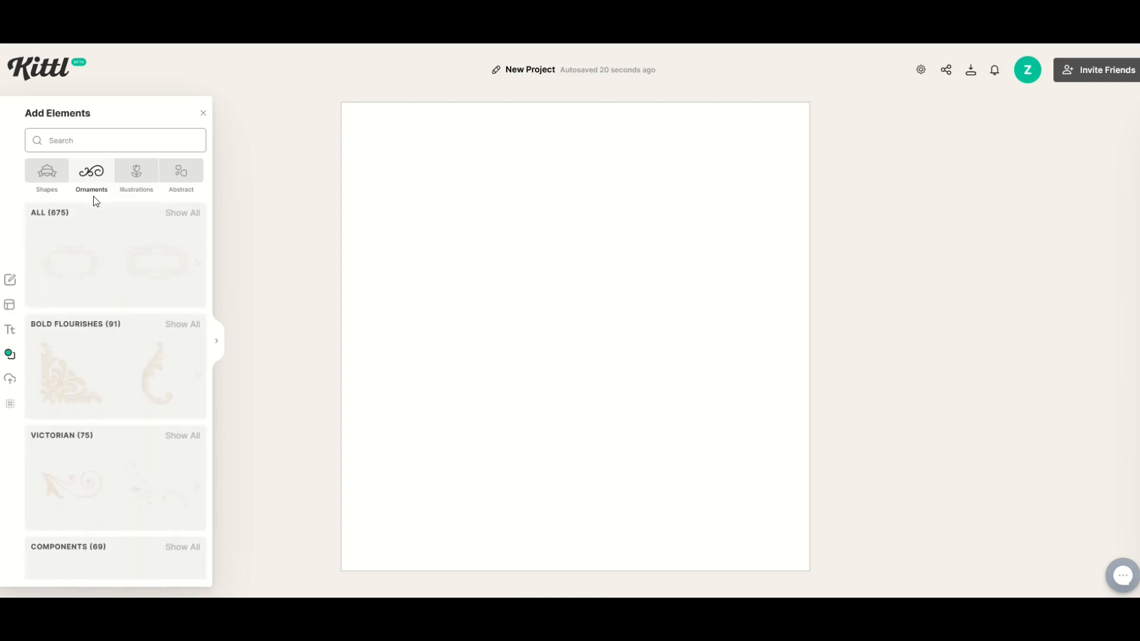
{"action": "left_click", "coordinate": [126, 189]}
{"action": "scroll", "coordinate": [83, 297], "scroll_direction": "down", "scroll_amount": 3}
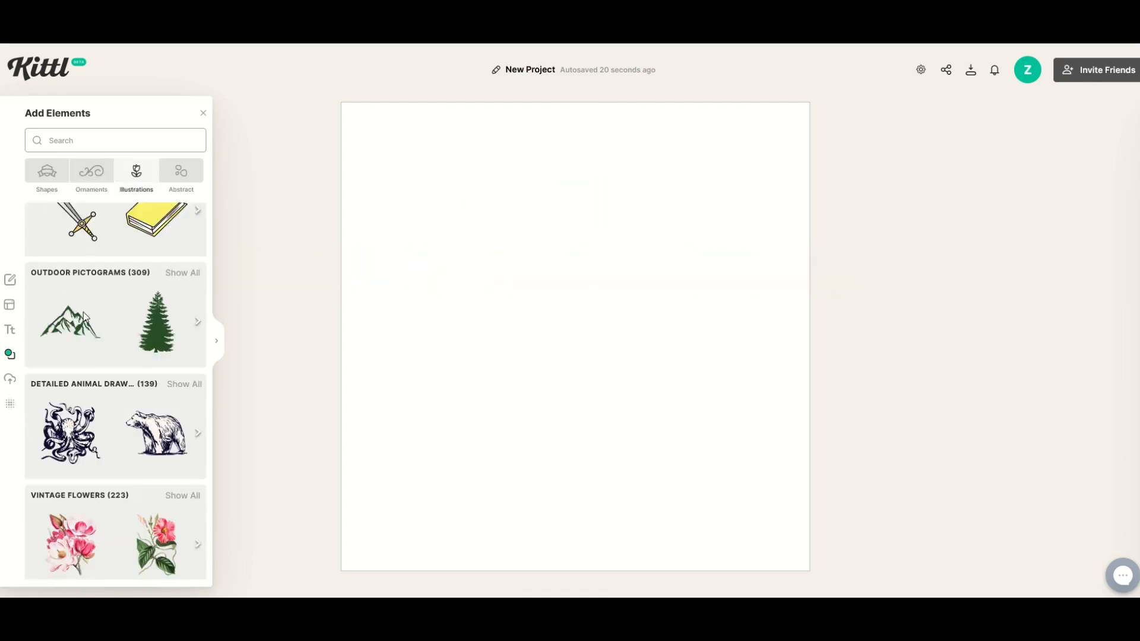
- Add the bear from the detailed animal drawings, enlarge it, tilt it slightly clockwise and place it in the lower part of the artboard
{"action": "left_click", "coordinate": [155, 405]}
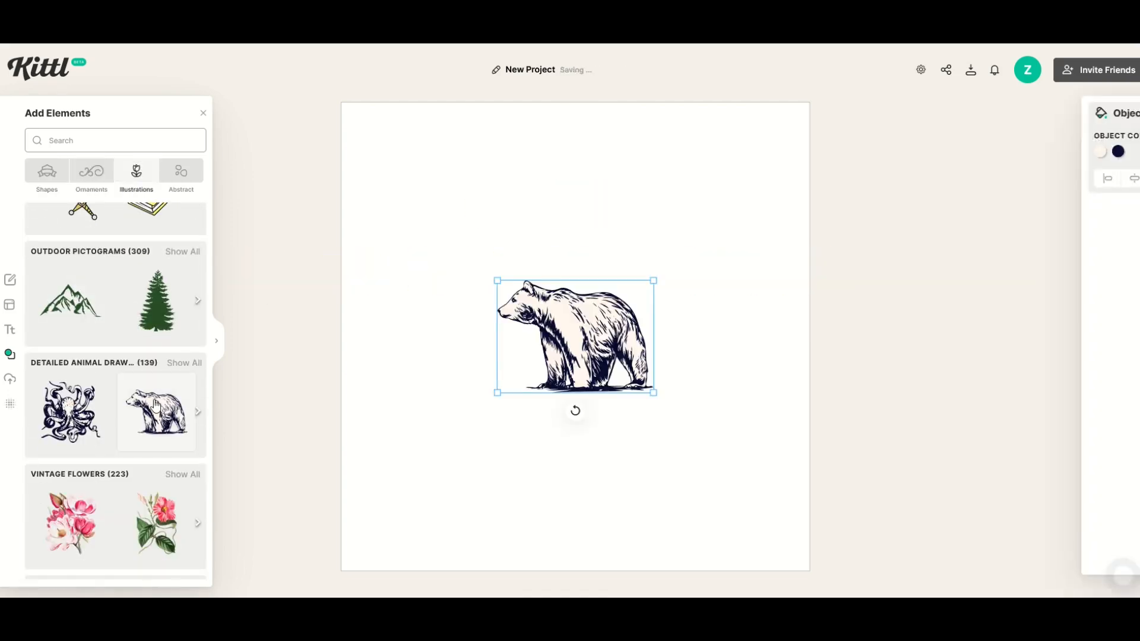
{"action": "left_click_drag", "start_coordinate": [496, 393], "coordinate": [346, 499]}
{"action": "left_click_drag", "start_coordinate": [469, 490], "coordinate": [539, 508]}
{"action": "left_click_drag", "start_coordinate": [547, 422], "coordinate": [589, 468]}
{"action": "left_click", "coordinate": [403, 453]}
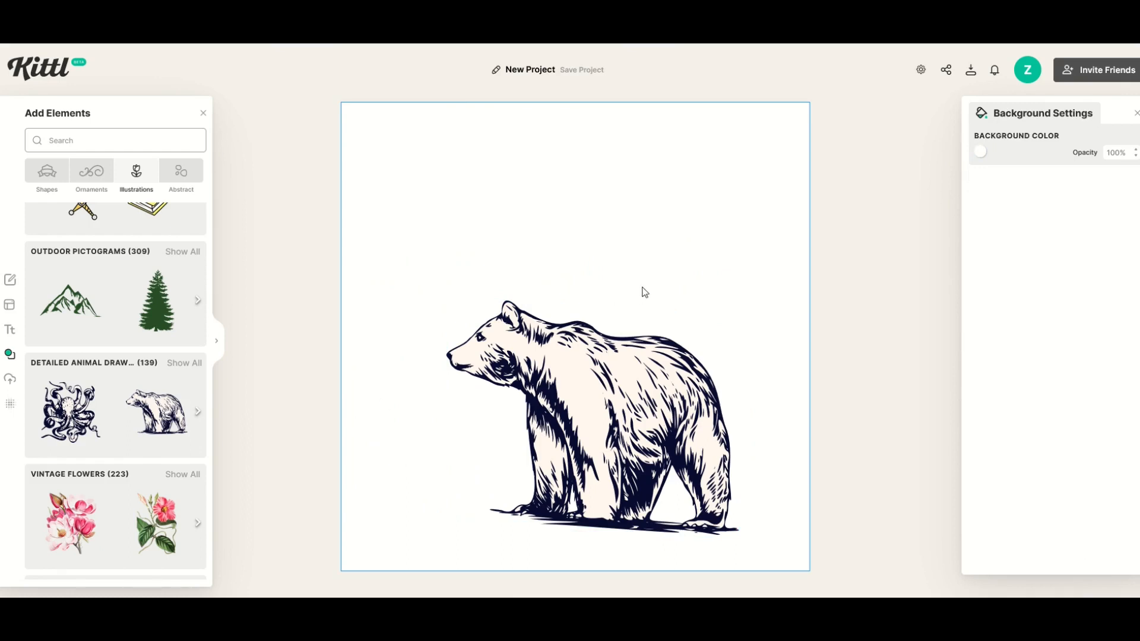
- Add the modern Summer SALE text template and move it above the bear
{"action": "left_click", "coordinate": [11, 331]}
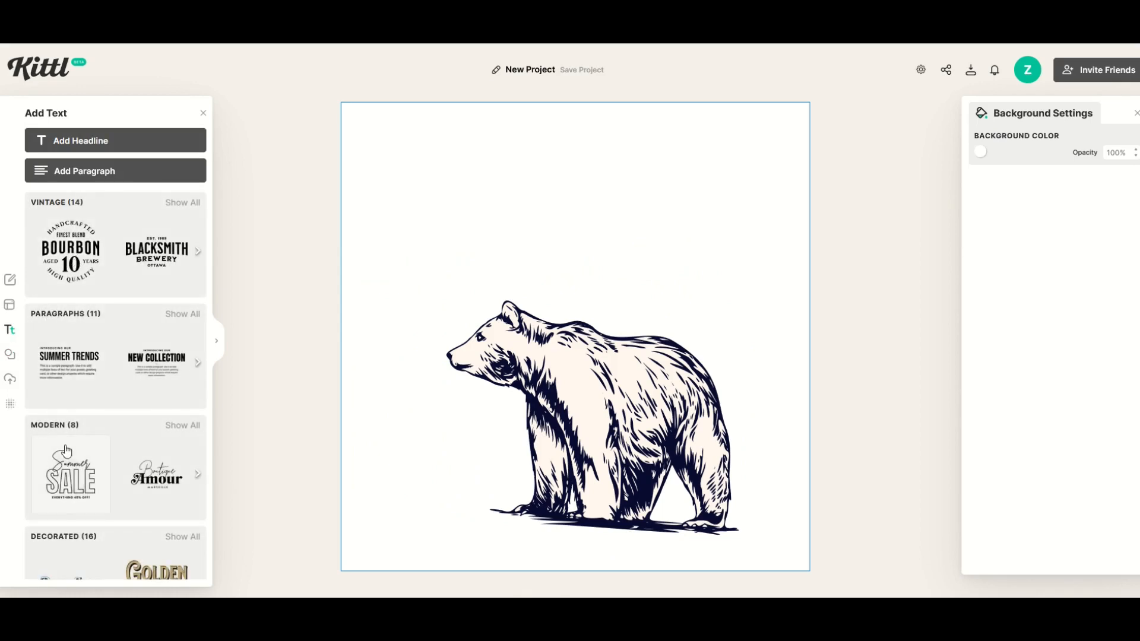
{"action": "left_click", "coordinate": [87, 479]}
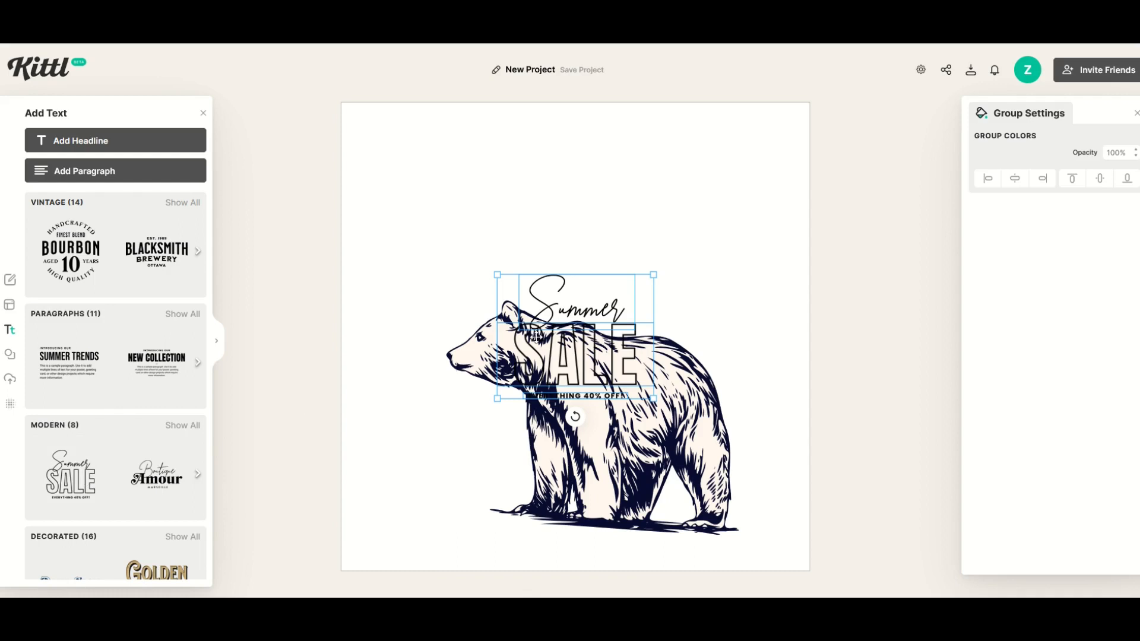
{"action": "left_click_drag", "start_coordinate": [560, 311], "coordinate": [475, 166]}
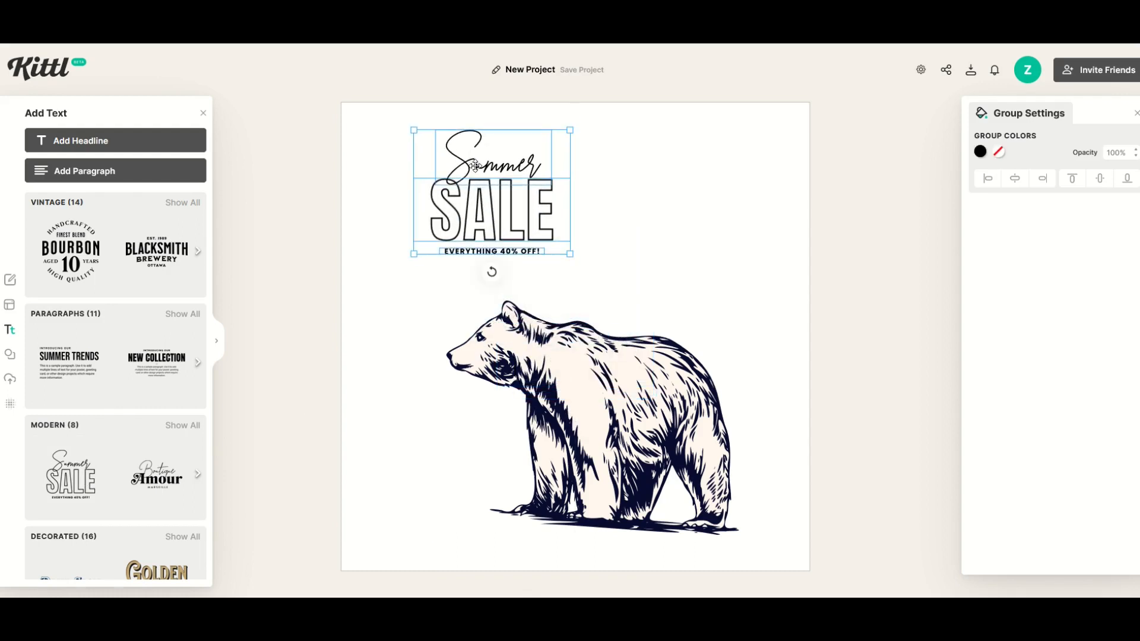
- Replace the word SALE with "BIG BEAR" and widen its text box so both words fit on one line
{"action": "double_click", "coordinate": [481, 215]}
{"action": "key", "text": "ctrl+a"}
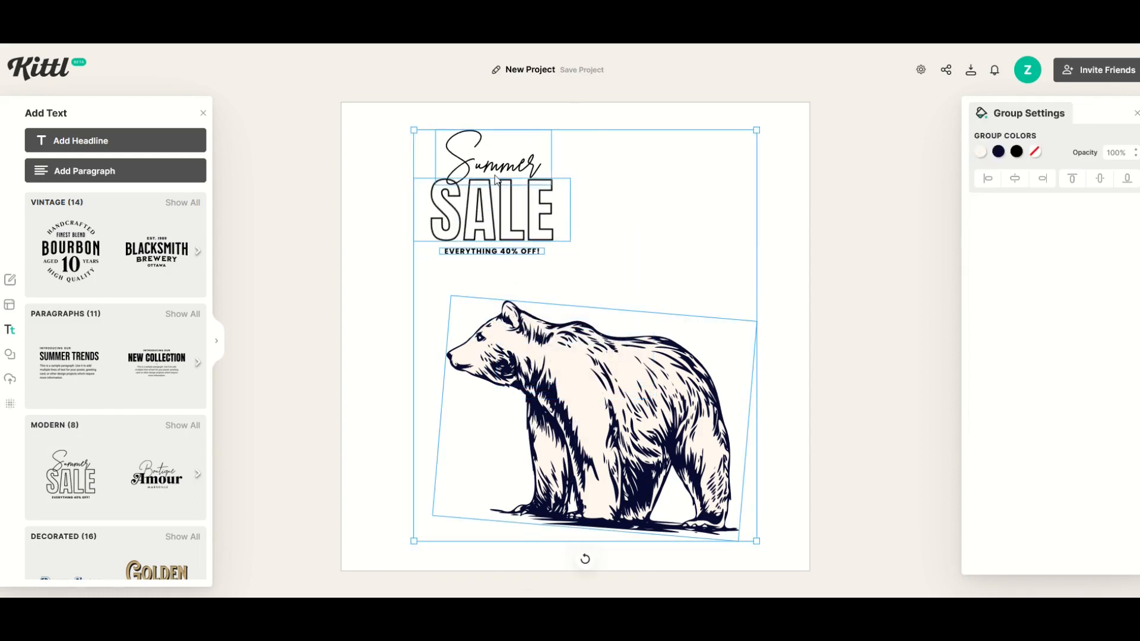
{"action": "left_click", "coordinate": [512, 222]}
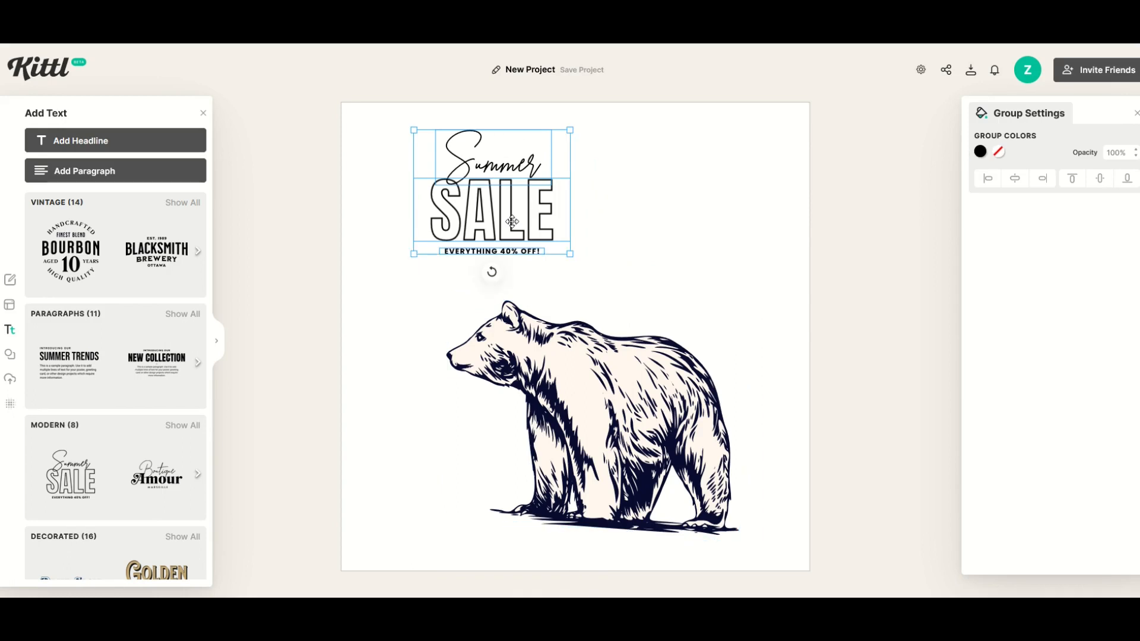
{"action": "double_click", "coordinate": [542, 207]}
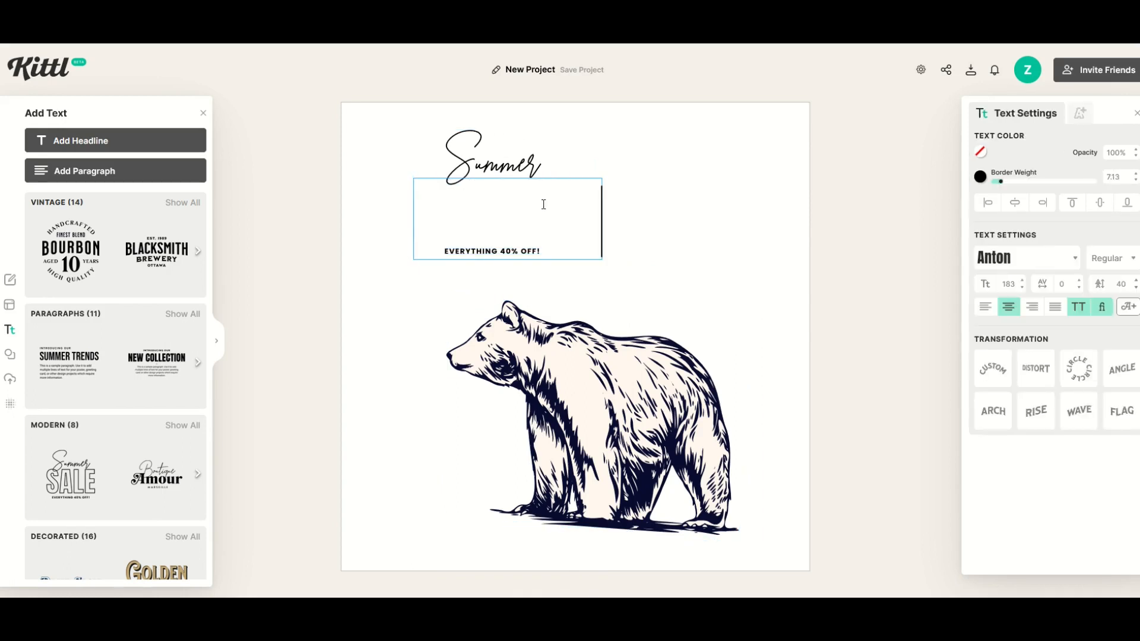
{"action": "type", "text": "BIG BEAR"}
{"action": "left_click_drag", "start_coordinate": [563, 257], "coordinate": [726, 260]}
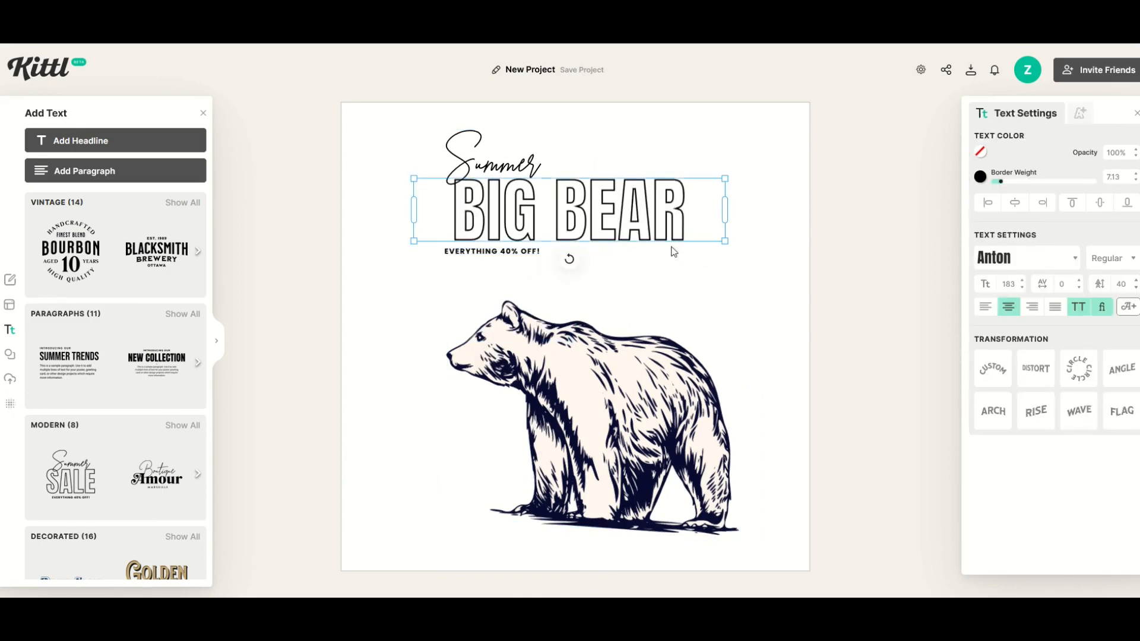
- Spread out the text pieces: BIG BEAR over the bear's back, EVERYTHING 40% OFF! higher up, and Summer at the top centre
{"action": "left_click_drag", "start_coordinate": [602, 223], "coordinate": [645, 301]}
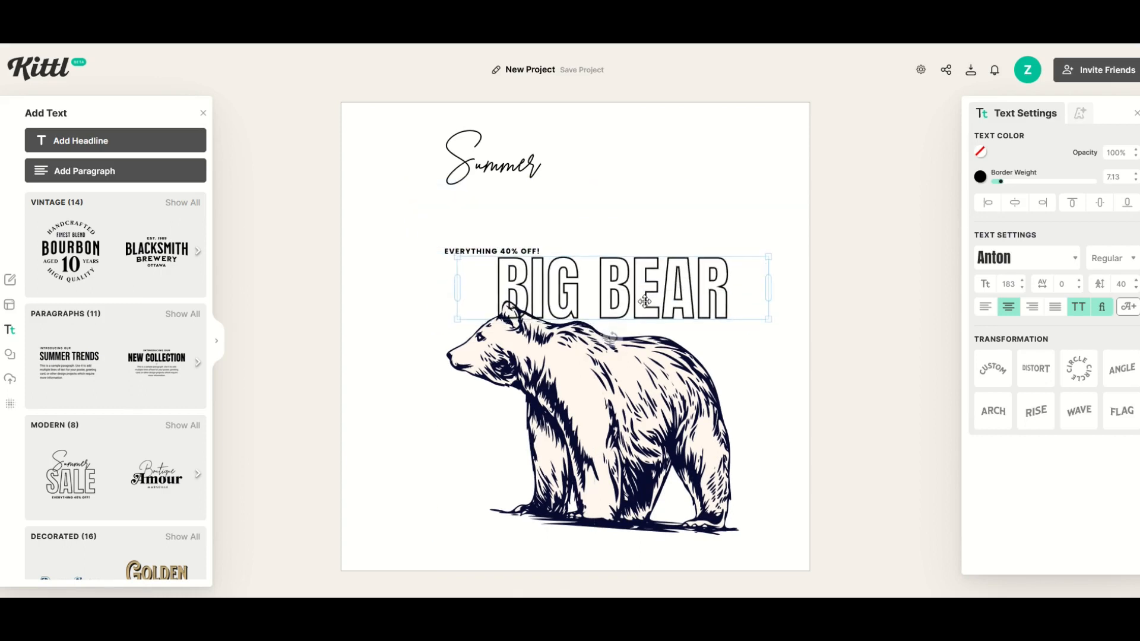
{"action": "left_click_drag", "start_coordinate": [487, 251], "coordinate": [464, 208]}
{"action": "left_click_drag", "start_coordinate": [473, 163], "coordinate": [579, 172]}
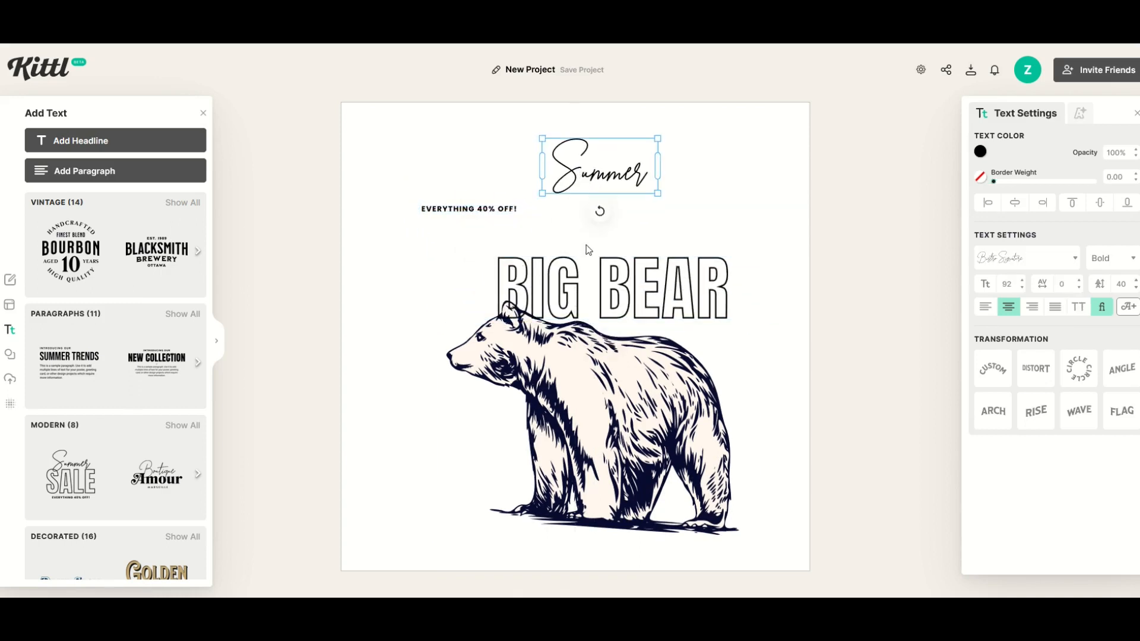
- Change the Summer lettering's typeface to Adventurer 04 and open that text for editing
{"action": "left_click", "coordinate": [988, 265]}
{"action": "scroll", "coordinate": [857, 386], "scroll_direction": "down", "scroll_amount": 3}
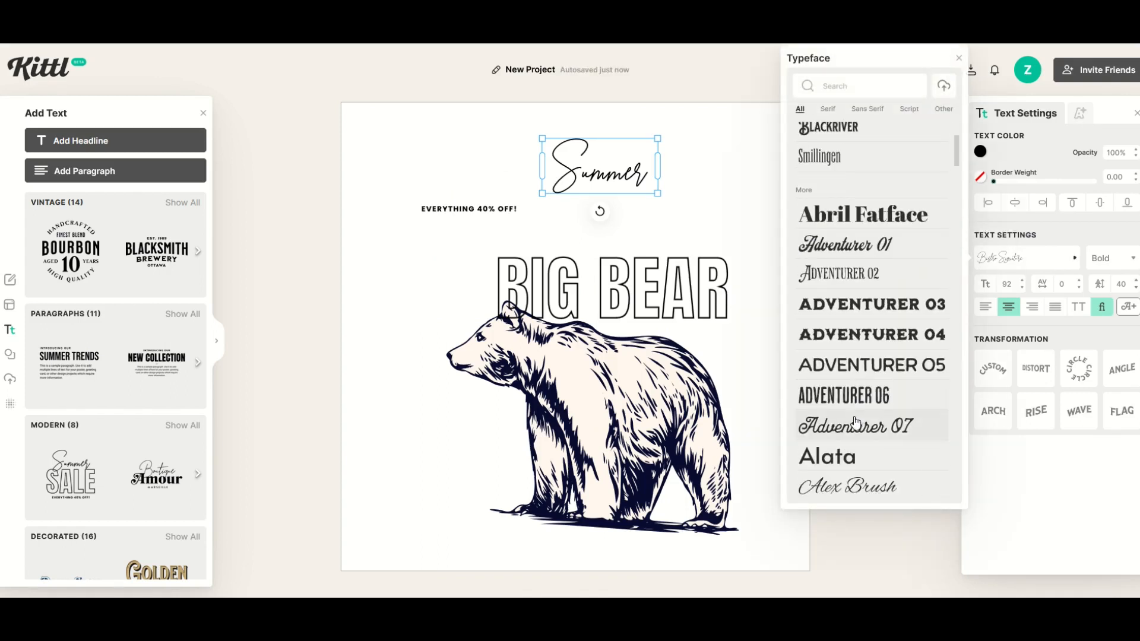
{"action": "left_click", "coordinate": [849, 335]}
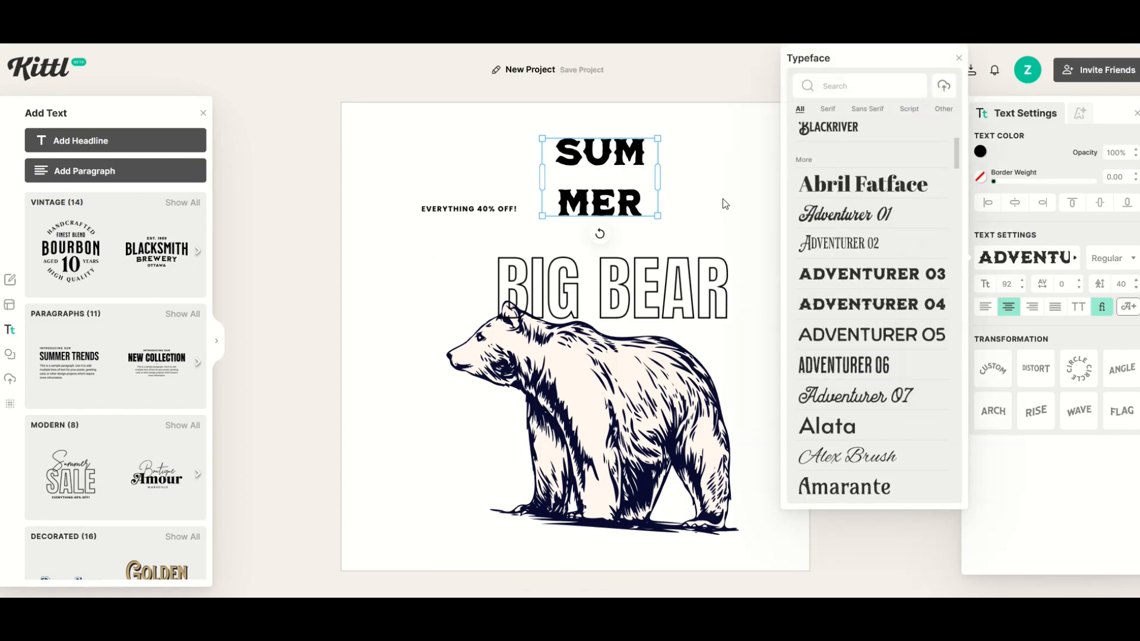
{"action": "left_click", "coordinate": [722, 198]}
{"action": "left_click", "coordinate": [620, 191]}
{"action": "left_click", "coordinate": [671, 196]}
{"action": "left_click", "coordinate": [614, 155]}
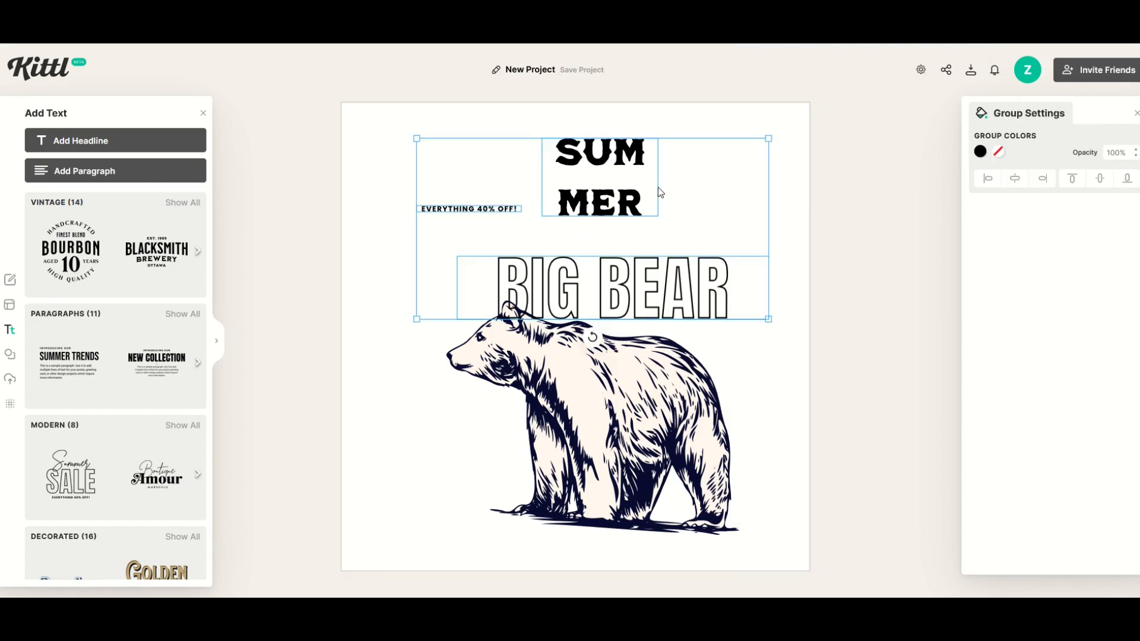
{"action": "double_click", "coordinate": [606, 197]}
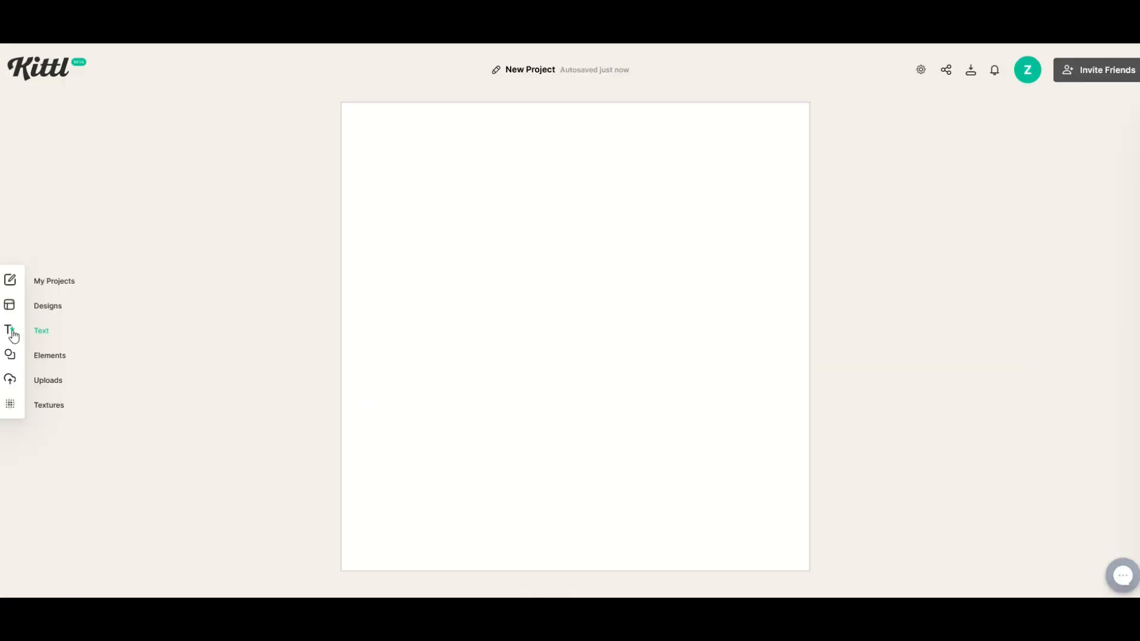
- Add a headline to the blank artboard reading "ZEN" on the first line and "WATERCOOLER" on the second
{"action": "left_click", "coordinate": [12, 334]}
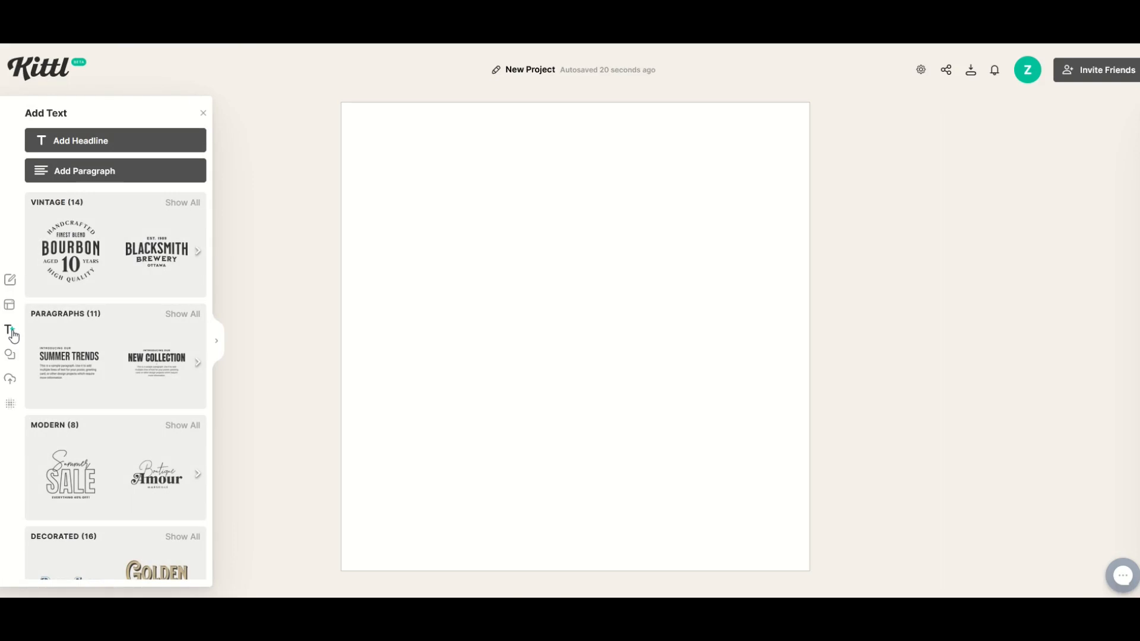
{"action": "left_click", "coordinate": [43, 141]}
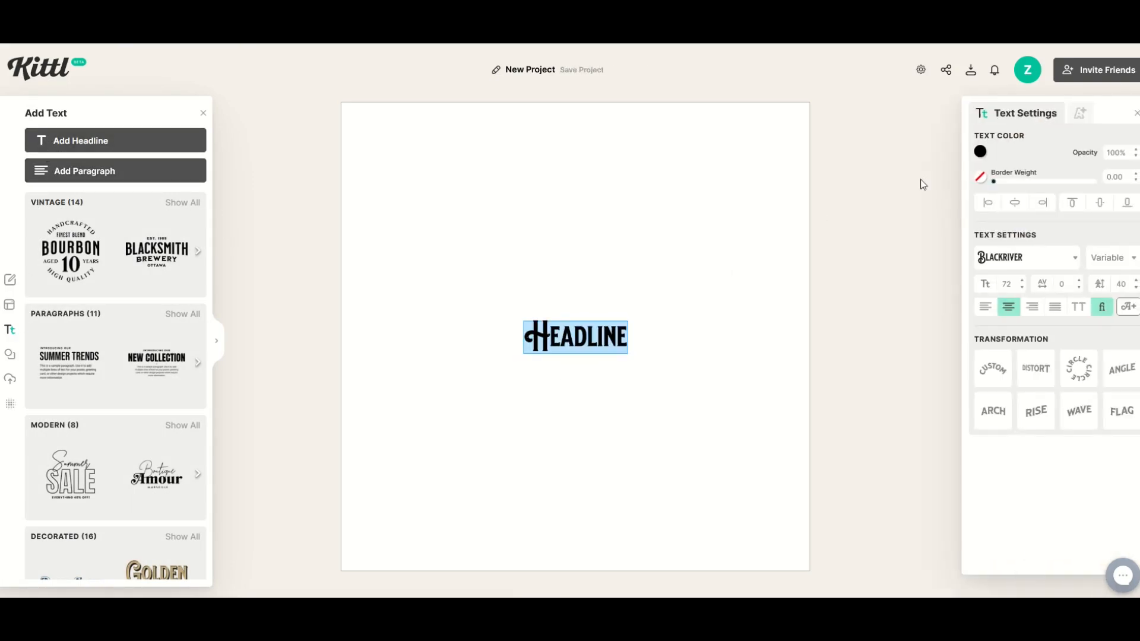
{"action": "double_click", "coordinate": [612, 329]}
{"action": "type", "text": "ZEN"}
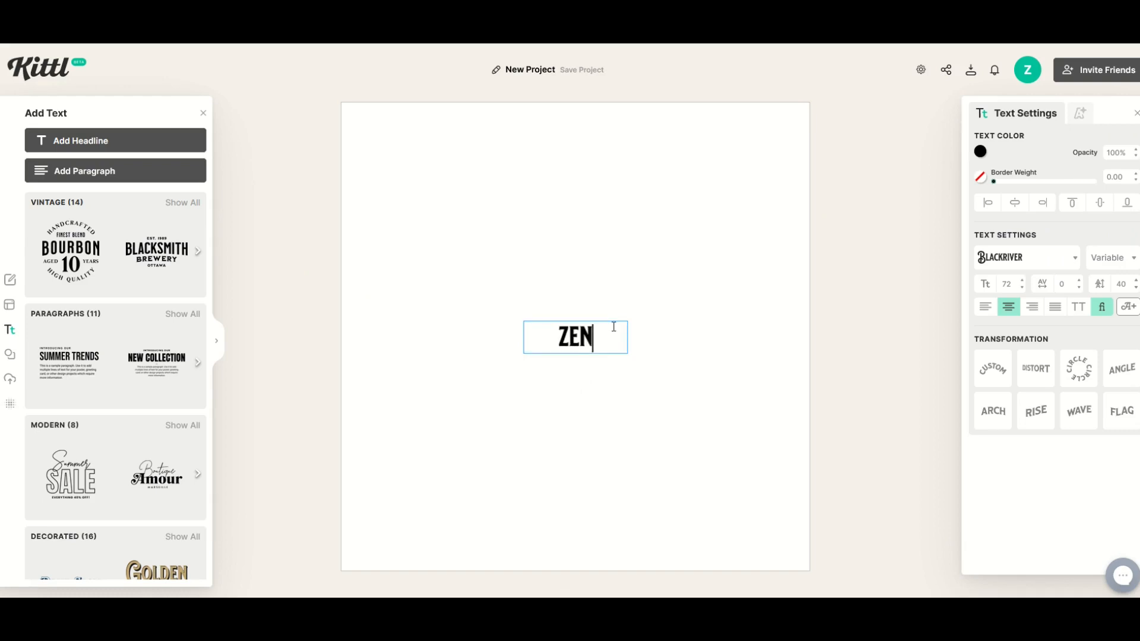
{"action": "key", "text": "Return"}
{"action": "type", "text": "WATERCOOLER"}
{"action": "key", "text": "Escape"}
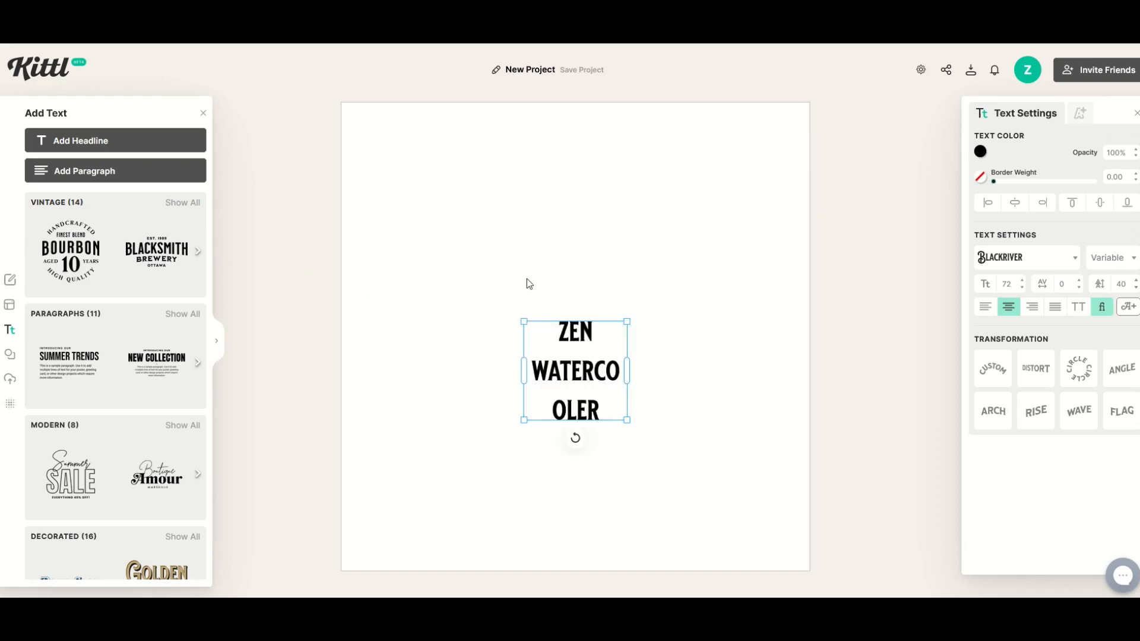
- Enlarge the headline to a font size of about 199, widen its box to keep WATERCOOLER on one line, and centre it
{"action": "left_click_drag", "start_coordinate": [523, 320], "coordinate": [342, 147]}
{"action": "left_click_drag", "start_coordinate": [628, 288], "coordinate": [785, 288]}
{"action": "left_click_drag", "start_coordinate": [631, 316], "coordinate": [641, 382]}
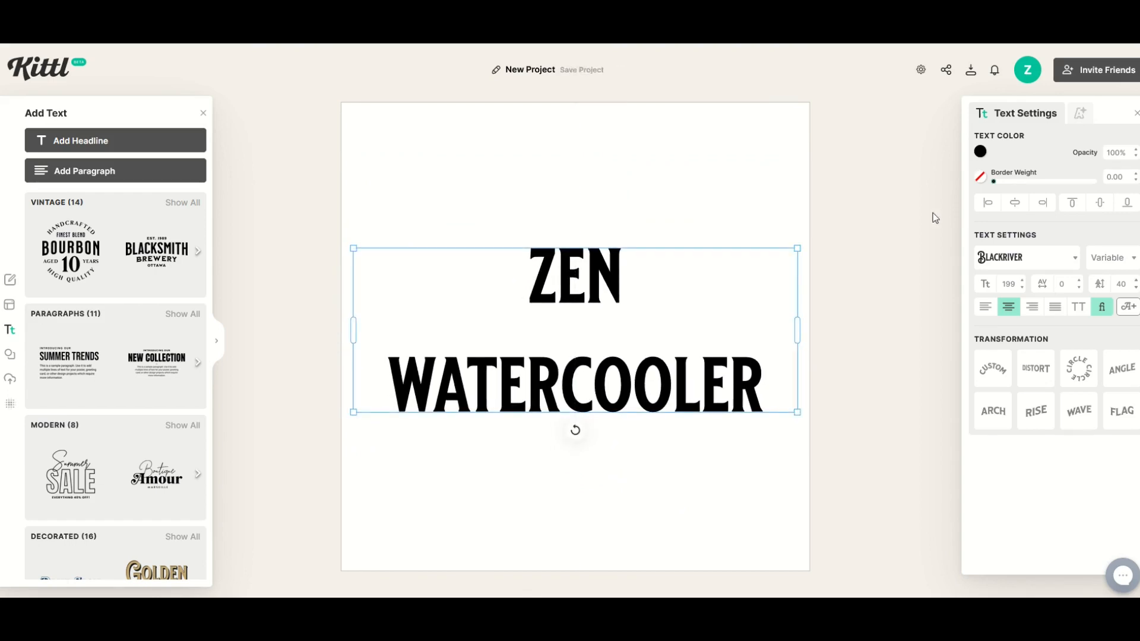
- Fill the ZEN WATERCOOLER headline with red (ff0000) and set its typeface to Bridgewall
{"action": "left_click", "coordinate": [980, 152]}
{"action": "left_click_drag", "start_coordinate": [938, 199], "coordinate": [969, 159]}
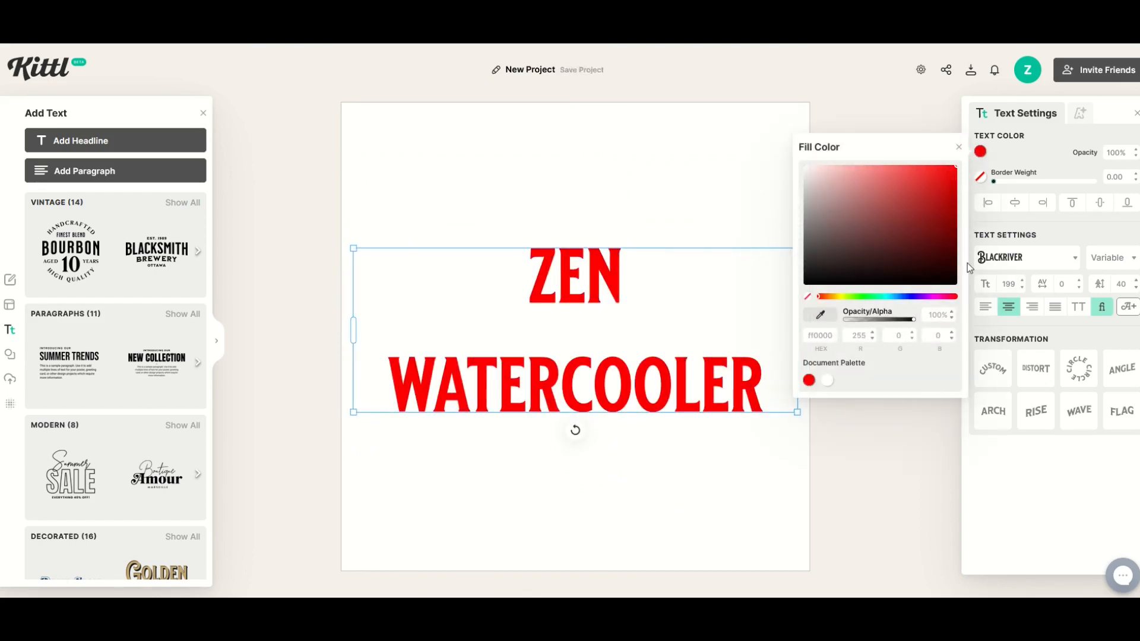
{"action": "left_click", "coordinate": [996, 269]}
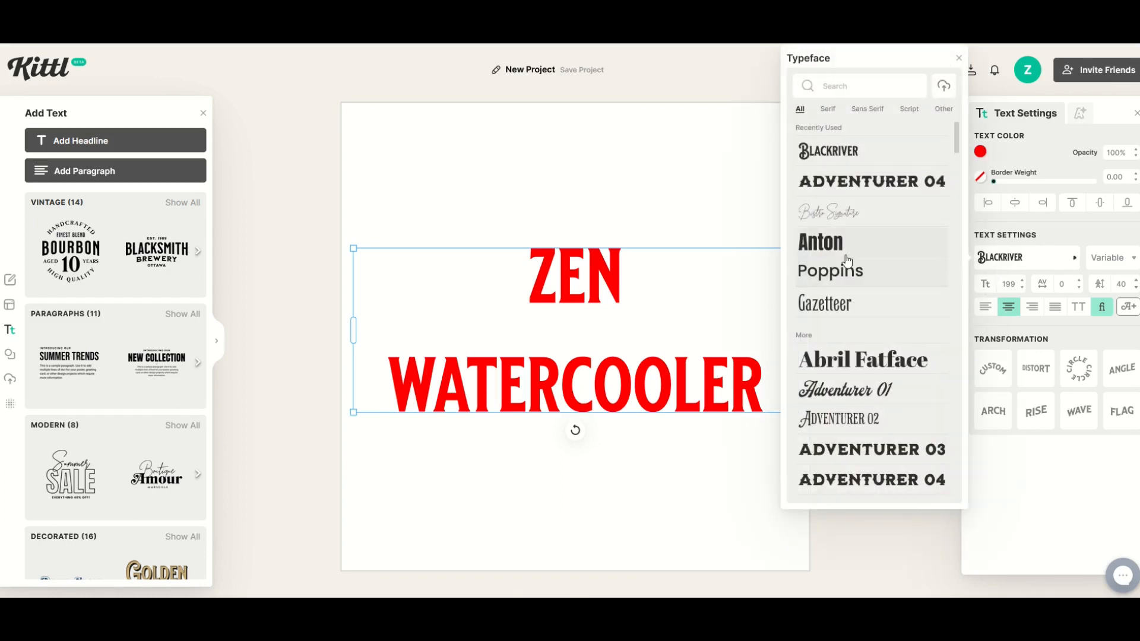
{"action": "scroll", "coordinate": [855, 333], "scroll_direction": "down", "scroll_amount": 10}
{"action": "left_click", "coordinate": [851, 326]}
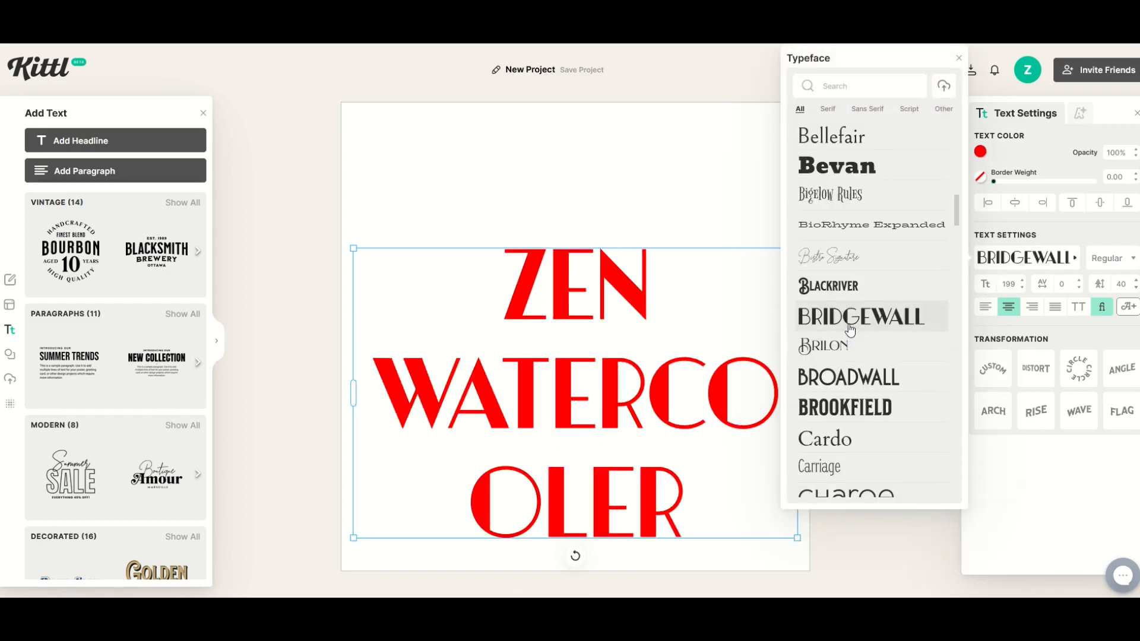
{"action": "left_click", "coordinate": [666, 218]}
{"action": "left_click", "coordinate": [890, 307]}
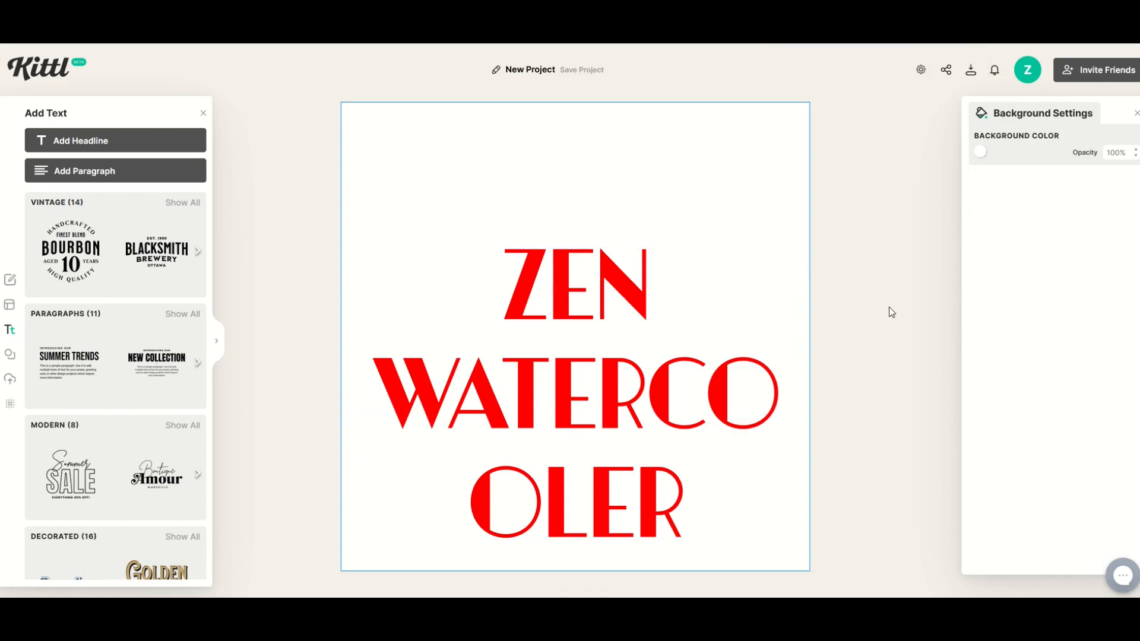
- Apply the Custom transformation to the ZEN WATERCOOLER headline and pull the middle of its baseline upward into a curve
{"action": "left_click", "coordinate": [639, 329]}
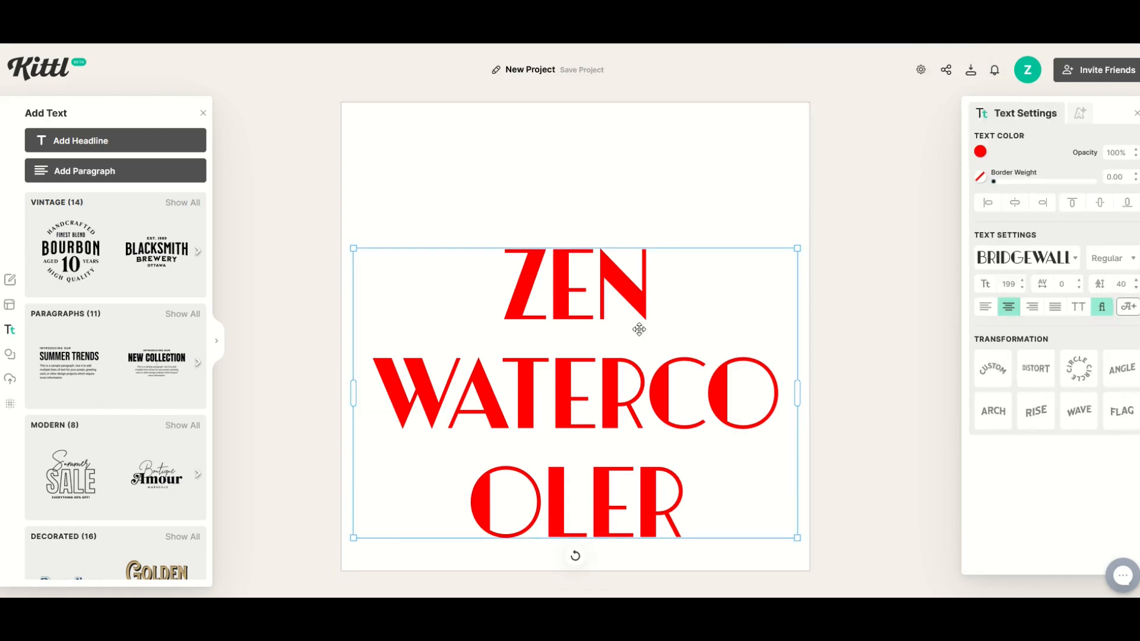
{"action": "left_click", "coordinate": [993, 368]}
{"action": "left_click_drag", "start_coordinate": [573, 392], "coordinate": [576, 285]}
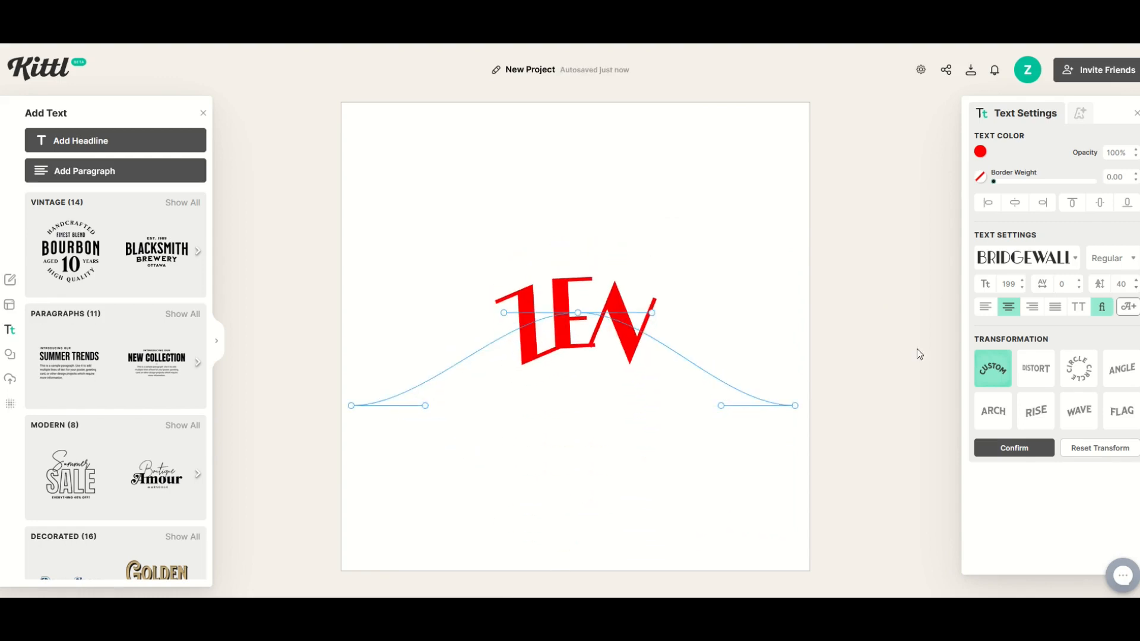
- Switch the headline to the Circle transformation and rotate the circular path slightly clockwise
{"action": "left_click", "coordinate": [1079, 368]}
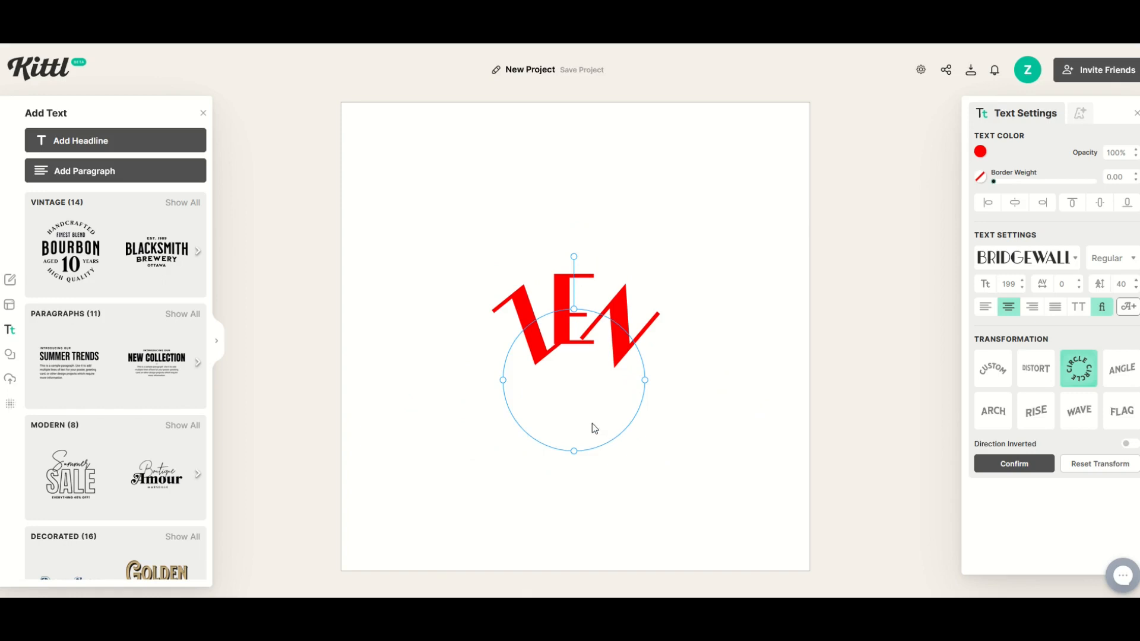
{"action": "mouse_move", "coordinate": [575, 259]}
{"action": "left_mouse_down"}
{"action": "mouse_move", "coordinate": [654, 349]}
{"action": "mouse_move", "coordinate": [493, 451]}
{"action": "mouse_move", "coordinate": [680, 309]}
{"action": "mouse_move", "coordinate": [583, 256]}
{"action": "left_mouse_up"}
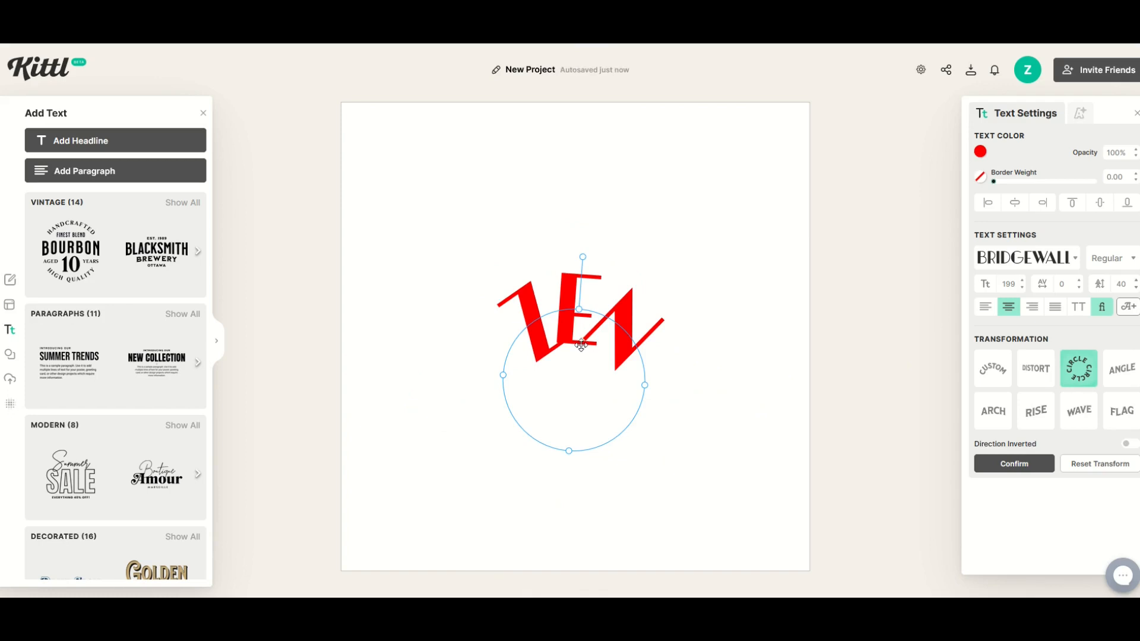
{"action": "left_click", "coordinate": [680, 357]}
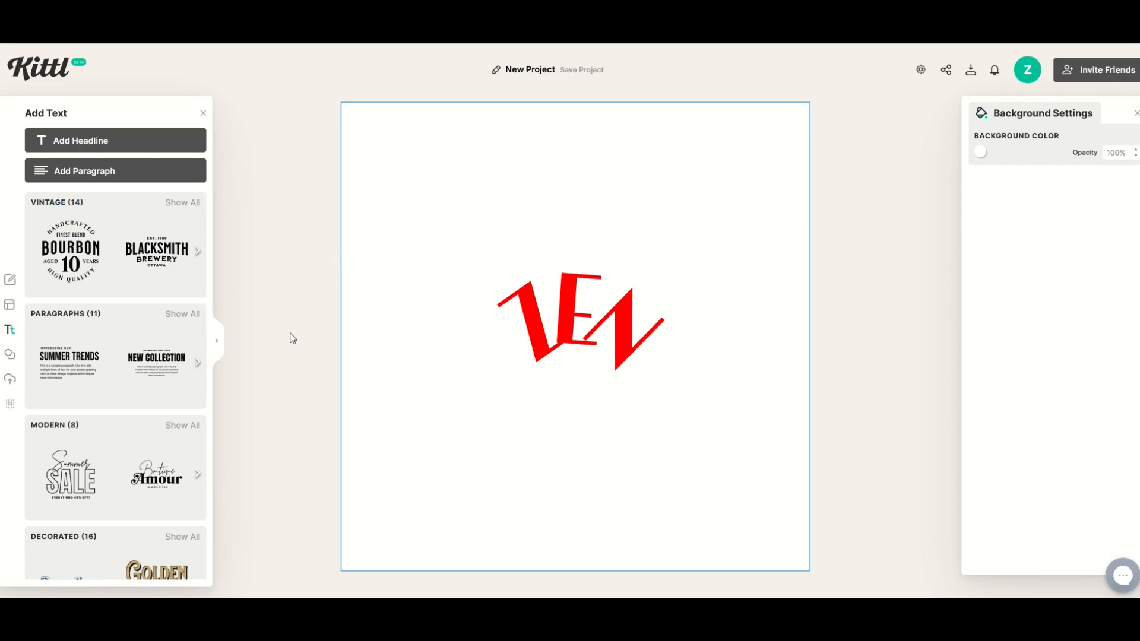
- Replace the headline's circular path with the Angle transformation
{"action": "left_click", "coordinate": [568, 328]}
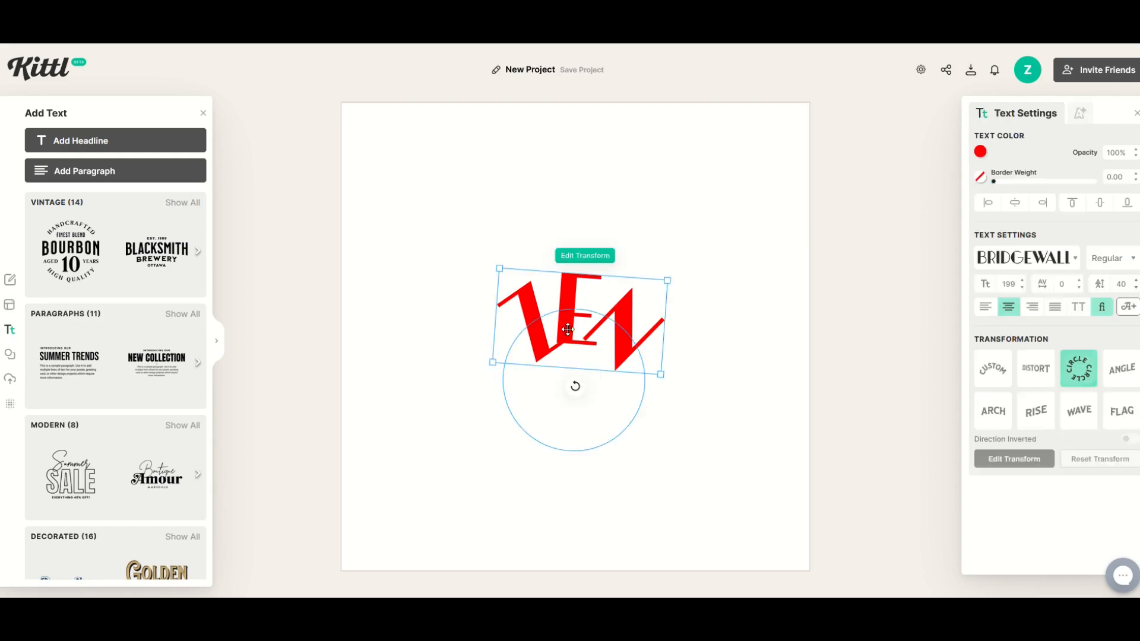
{"action": "left_click", "coordinate": [1113, 377]}
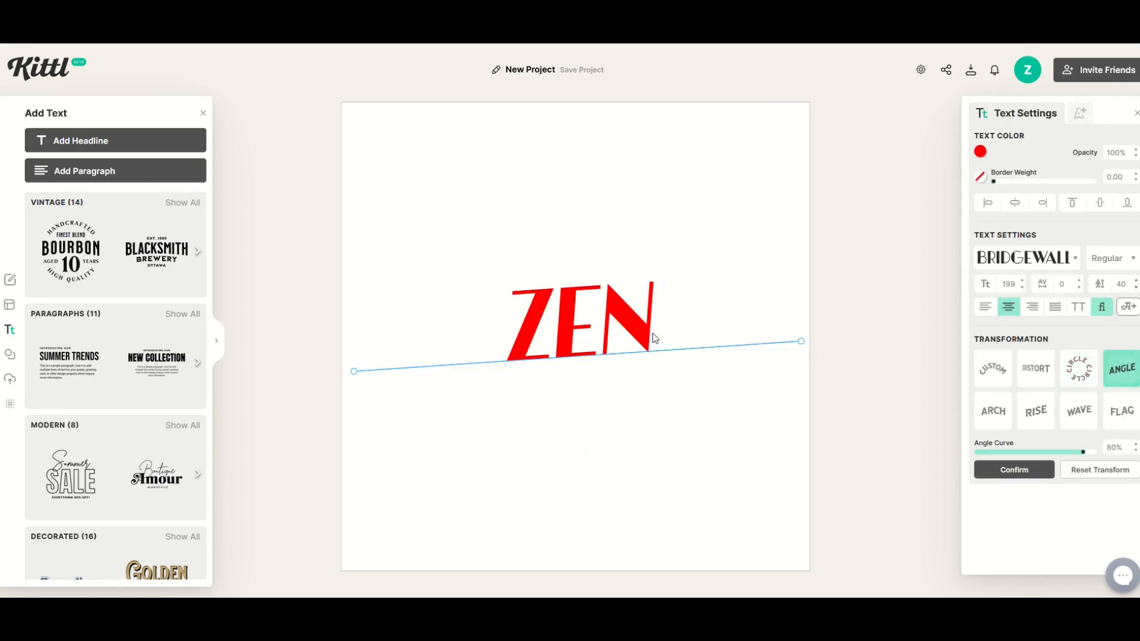
{"action": "left_click", "coordinate": [533, 360]}
{"action": "left_click", "coordinate": [531, 348]}
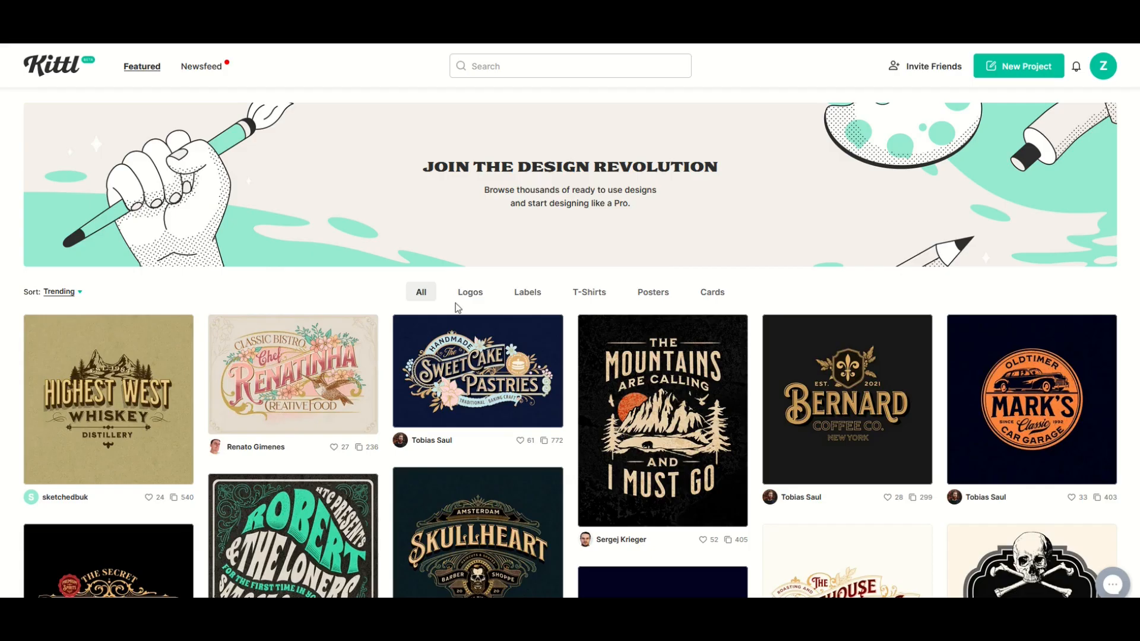
- Filter the featured designs to logos and look through the gallery
{"action": "left_click", "coordinate": [473, 300]}
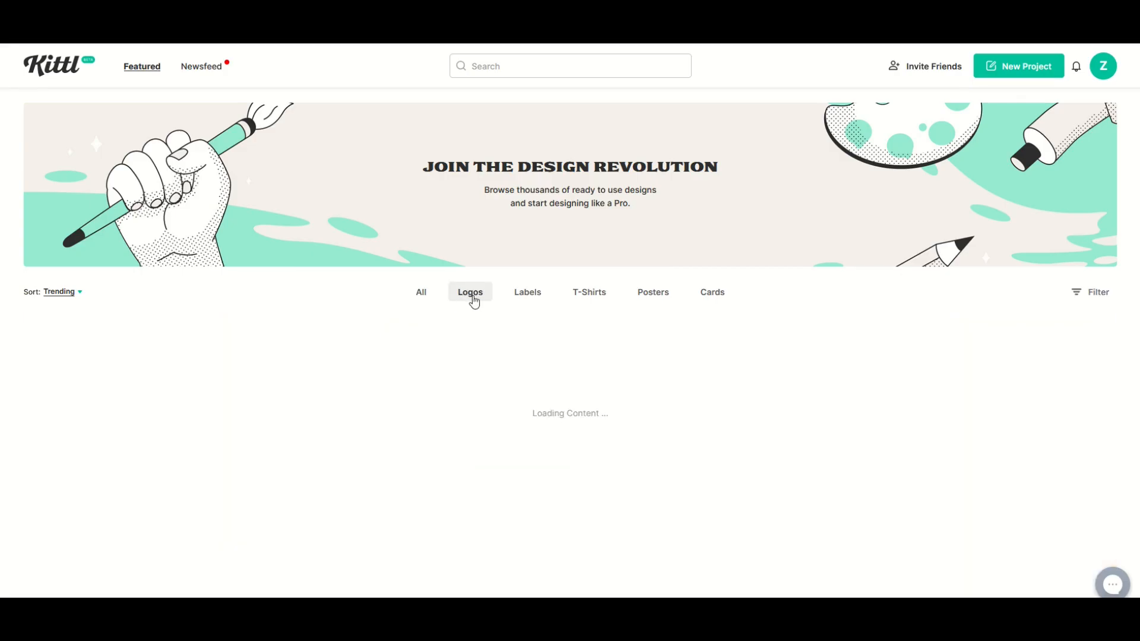
{"action": "scroll", "coordinate": [472, 332], "scroll_direction": "down", "scroll_amount": 5}
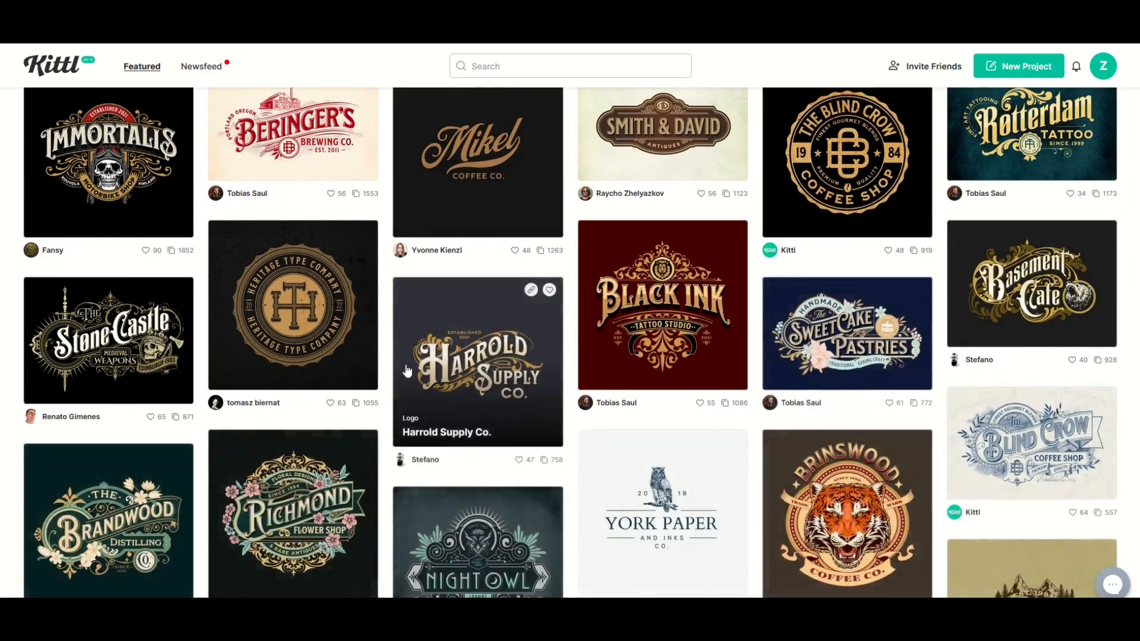
{"action": "scroll", "coordinate": [407, 372], "scroll_direction": "down", "scroll_amount": 15}
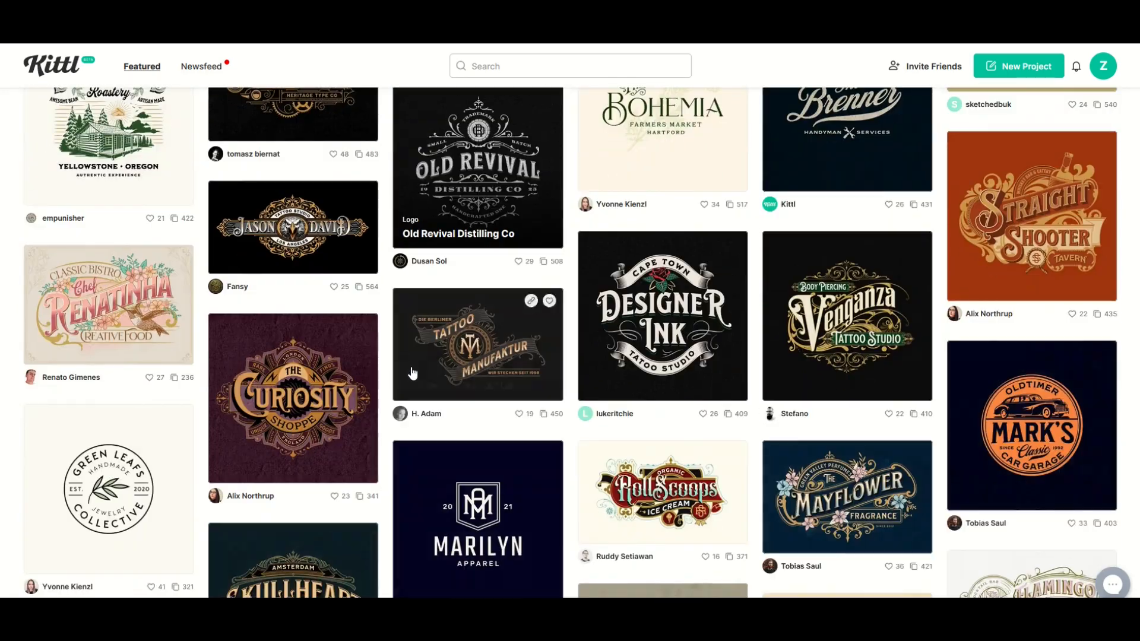
{"action": "scroll", "coordinate": [413, 372], "scroll_direction": "down", "scroll_amount": 9}
{"action": "scroll", "coordinate": [414, 373], "scroll_direction": "up", "scroll_amount": 7}
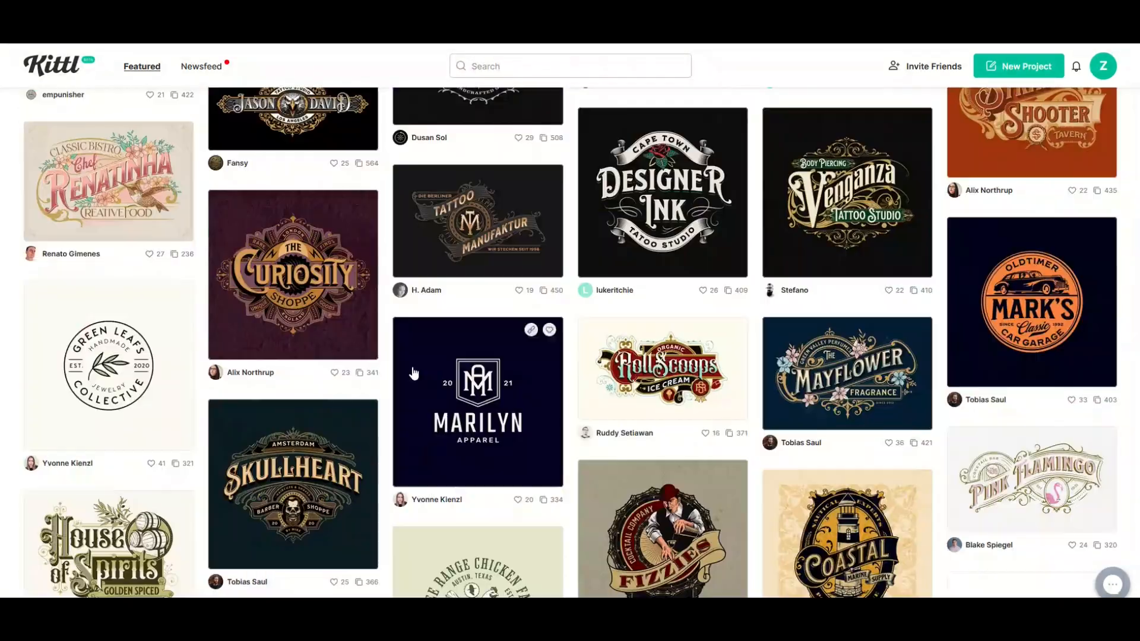
{"action": "scroll", "coordinate": [414, 373], "scroll_direction": "up", "scroll_amount": 20}
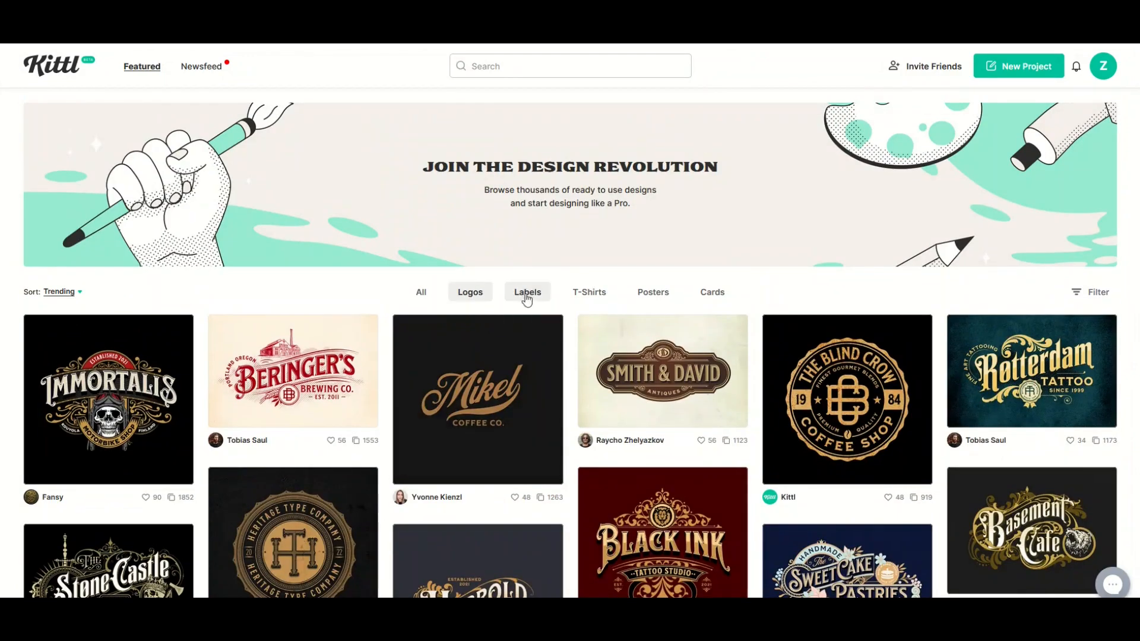
- Switch the featured designs to labels and look through them
{"action": "left_click", "coordinate": [528, 294]}
{"action": "scroll", "coordinate": [680, 367], "scroll_direction": "down", "scroll_amount": 8}
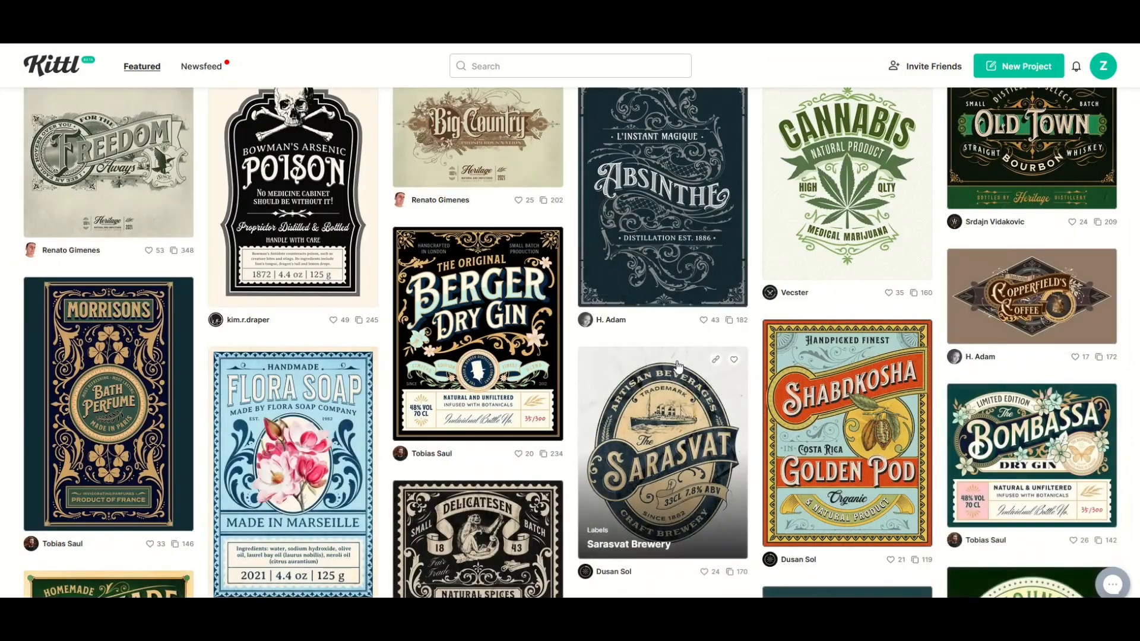
{"action": "scroll", "coordinate": [681, 367], "scroll_direction": "up", "scroll_amount": 8}
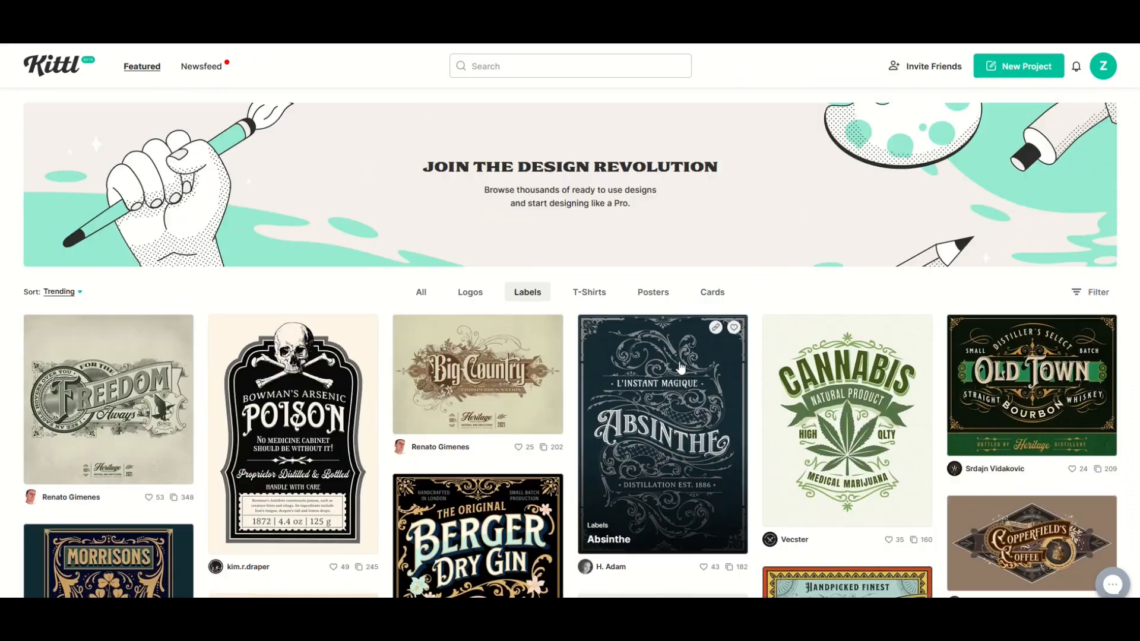
- Show the poster designs in the featured gallery and look through them to the end and back
{"action": "left_click", "coordinate": [604, 297]}
{"action": "scroll", "coordinate": [800, 492], "scroll_direction": "down", "scroll_amount": 7}
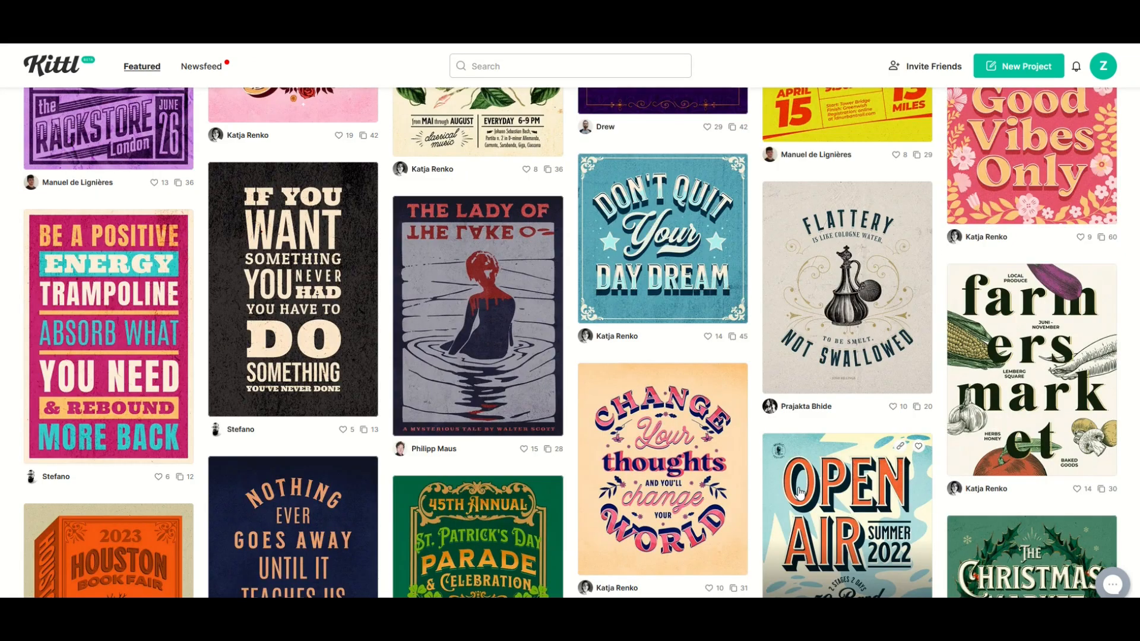
{"action": "scroll", "coordinate": [800, 491], "scroll_direction": "down", "scroll_amount": 5}
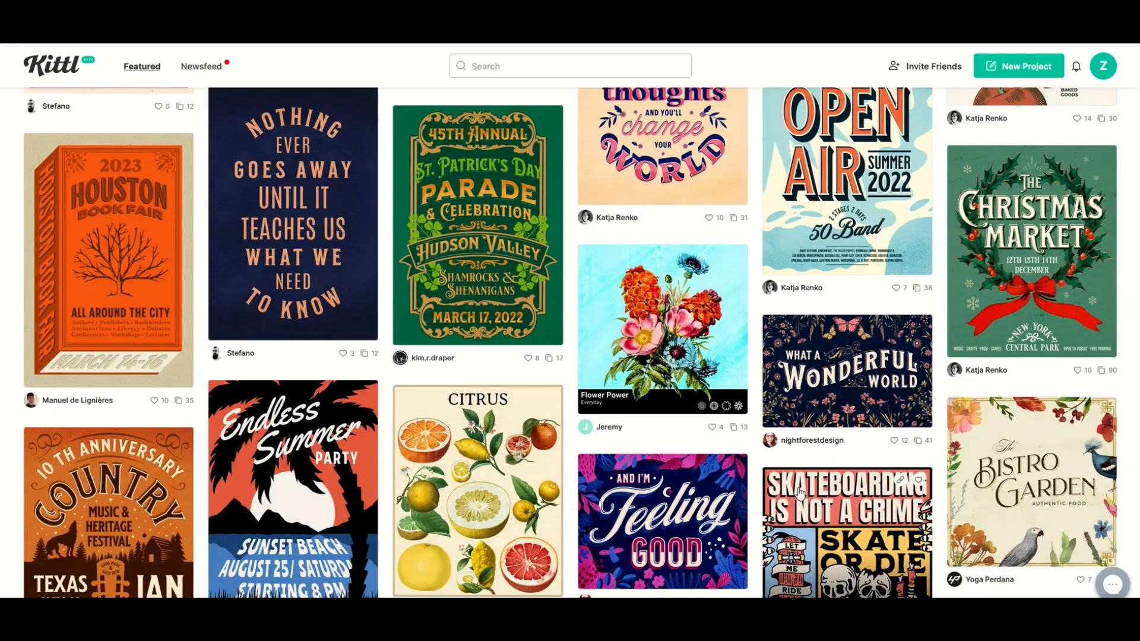
{"action": "scroll", "coordinate": [800, 493], "scroll_direction": "down", "scroll_amount": 5}
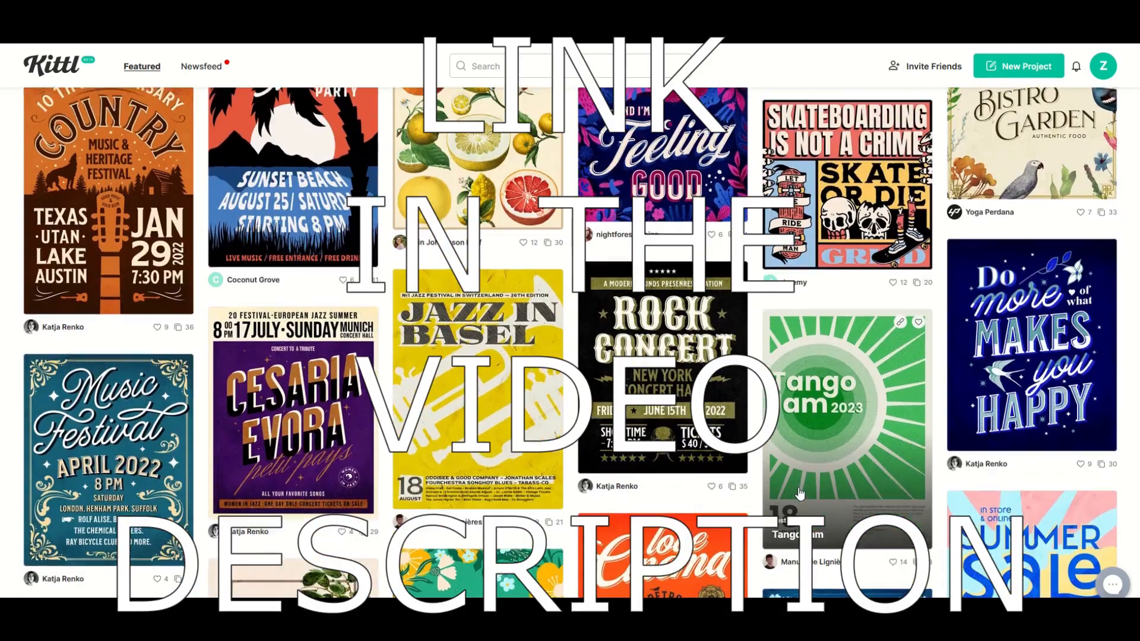
{"action": "scroll", "coordinate": [800, 492], "scroll_direction": "down", "scroll_amount": 5}
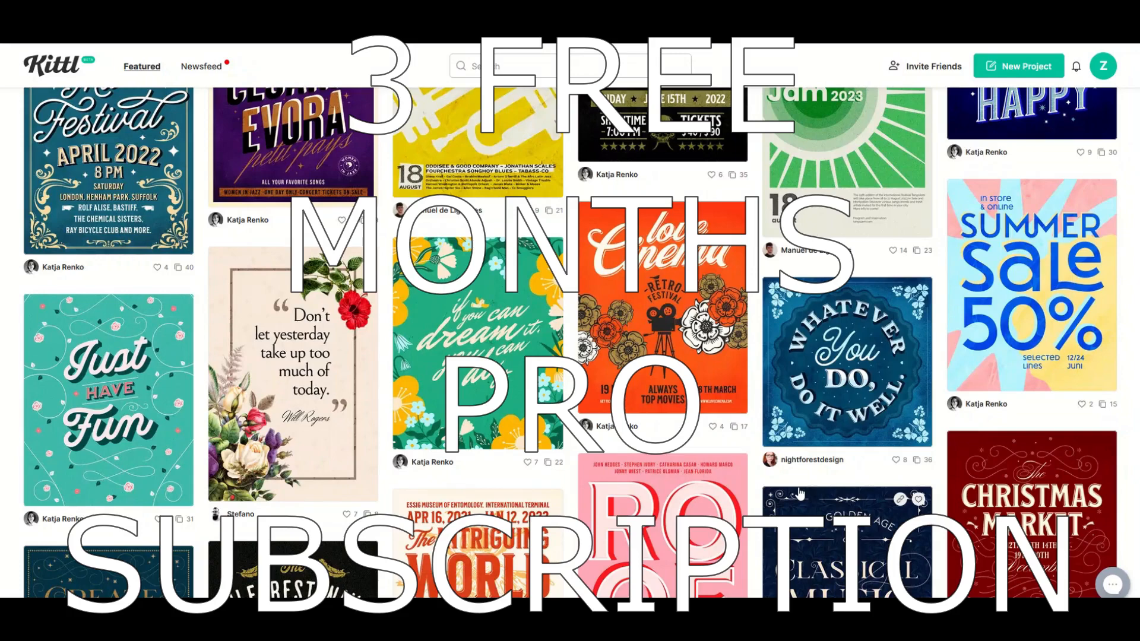
{"action": "scroll", "coordinate": [800, 493], "scroll_direction": "down", "scroll_amount": 5}
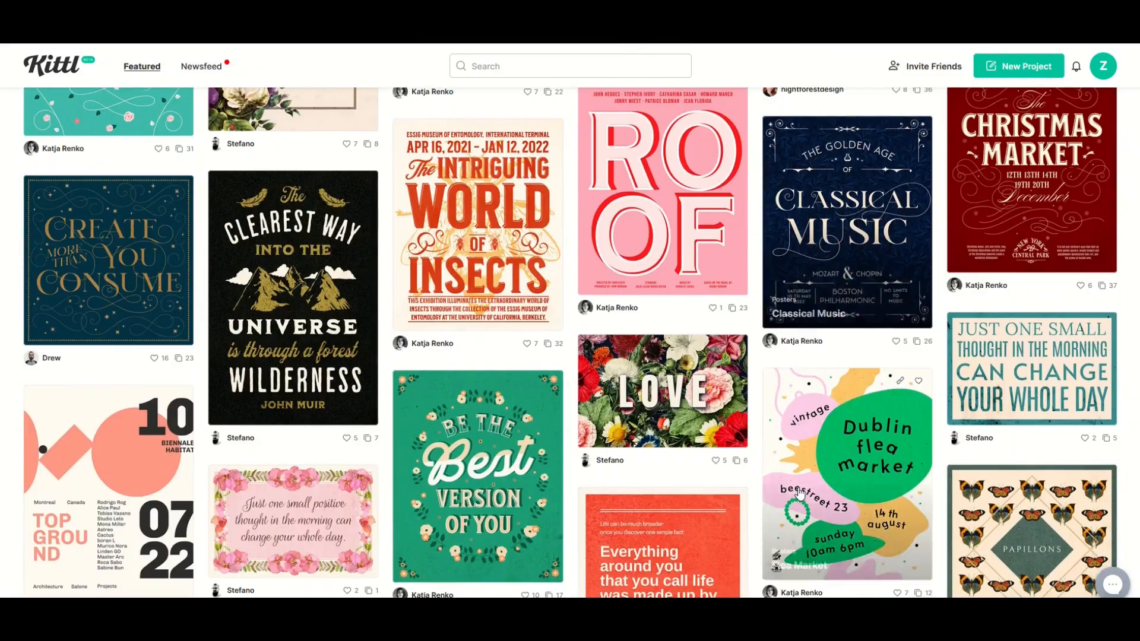
{"action": "scroll", "coordinate": [800, 492], "scroll_direction": "down", "scroll_amount": 2}
{"action": "scroll", "coordinate": [800, 492], "scroll_direction": "up", "scroll_amount": 5}
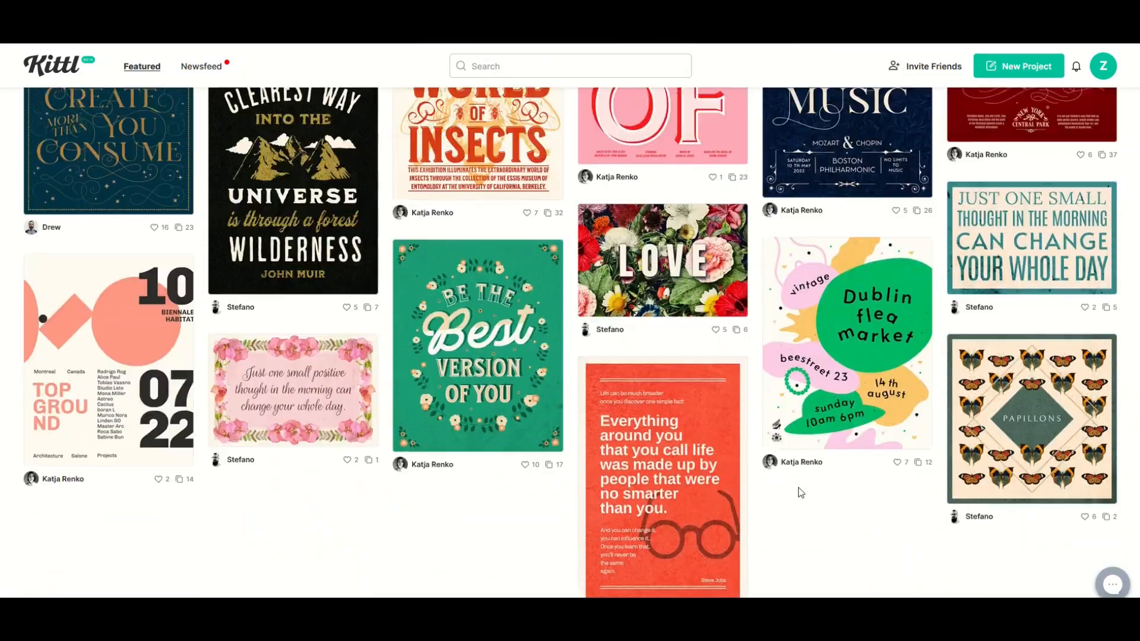
{"action": "scroll", "coordinate": [800, 493], "scroll_direction": "up", "scroll_amount": 15}
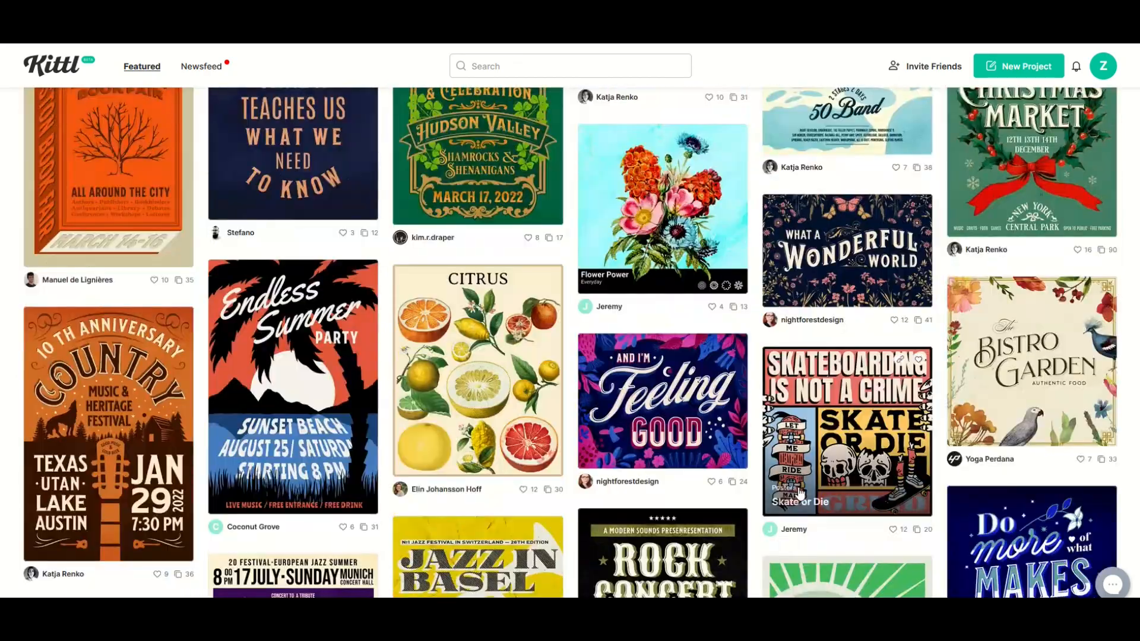
{"action": "scroll", "coordinate": [800, 493], "scroll_direction": "up", "scroll_amount": 7}
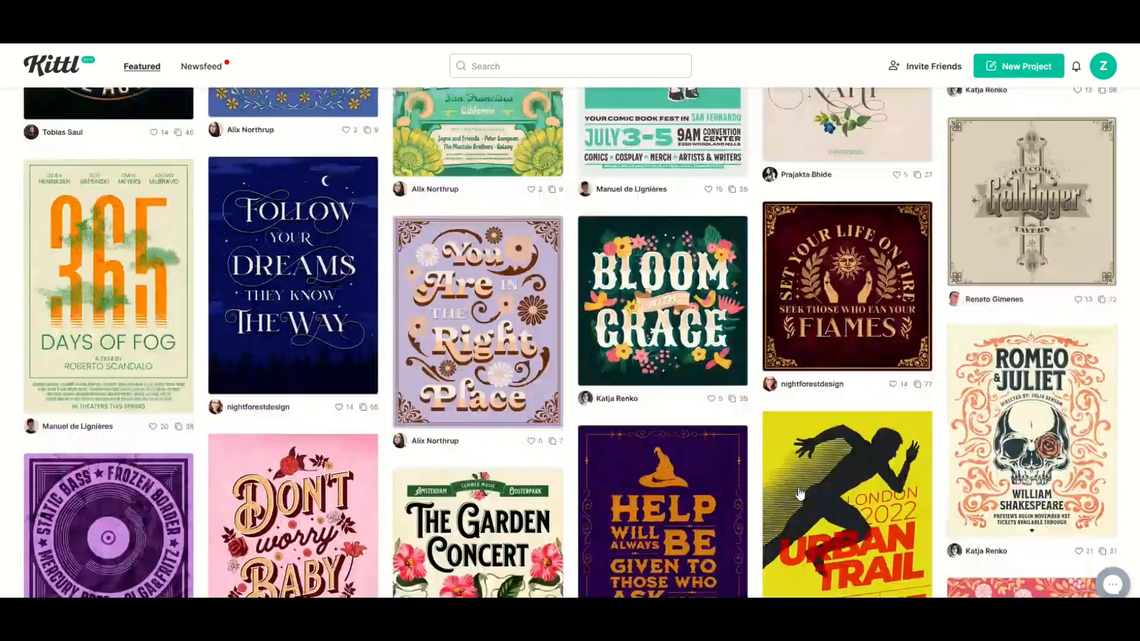
{"action": "scroll", "coordinate": [800, 493], "scroll_direction": "up", "scroll_amount": 15}
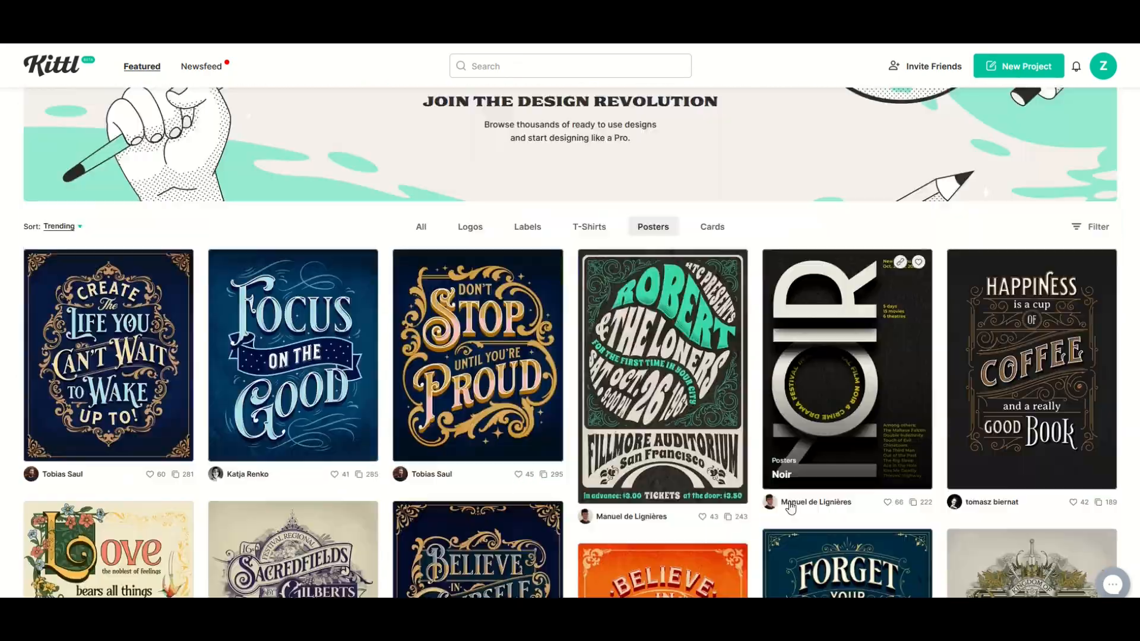
- Find the Butcher Cut poster among the poster designs and open its details
{"action": "scroll", "coordinate": [792, 507], "scroll_direction": "down", "scroll_amount": 3}
{"action": "scroll", "coordinate": [791, 507], "scroll_direction": "down", "scroll_amount": 5}
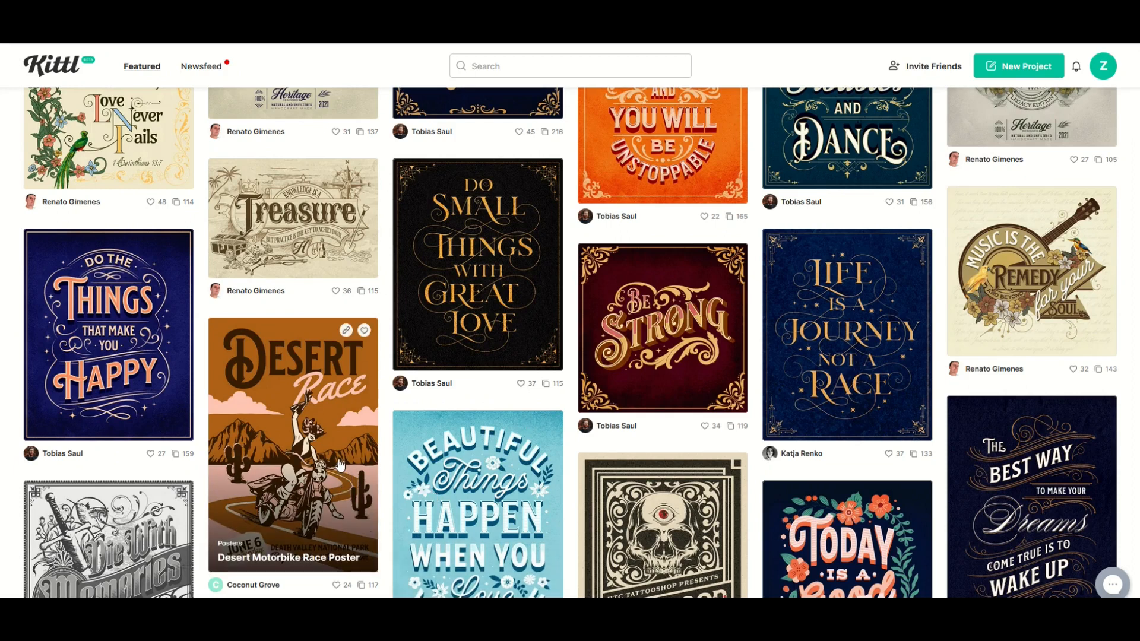
{"action": "scroll", "coordinate": [341, 465], "scroll_direction": "down", "scroll_amount": 5}
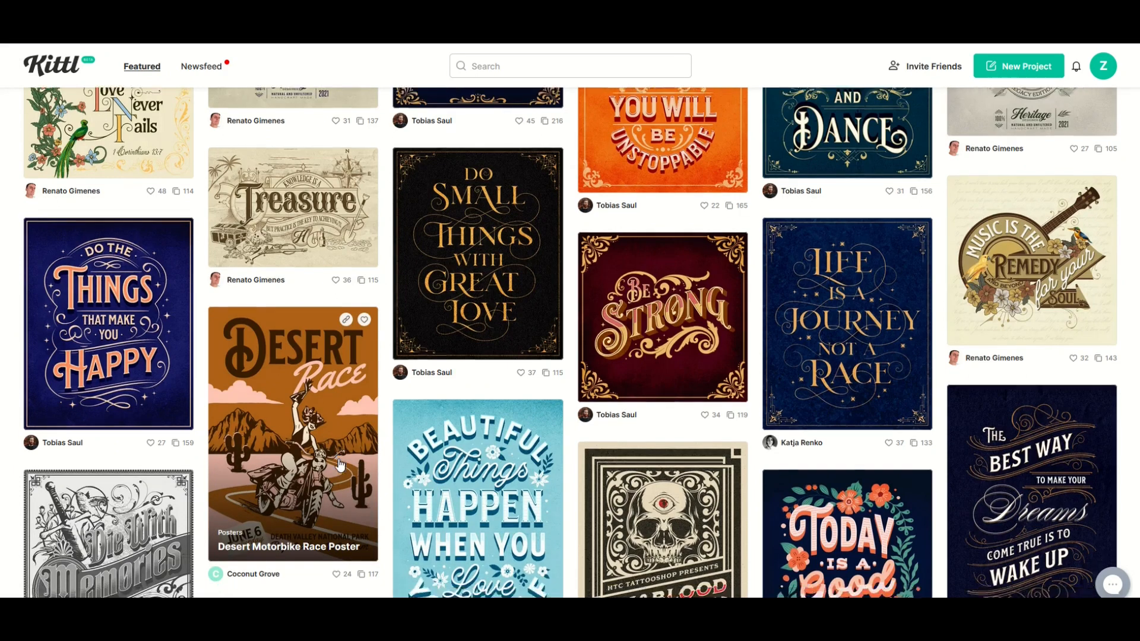
{"action": "scroll", "coordinate": [340, 465], "scroll_direction": "down", "scroll_amount": 3}
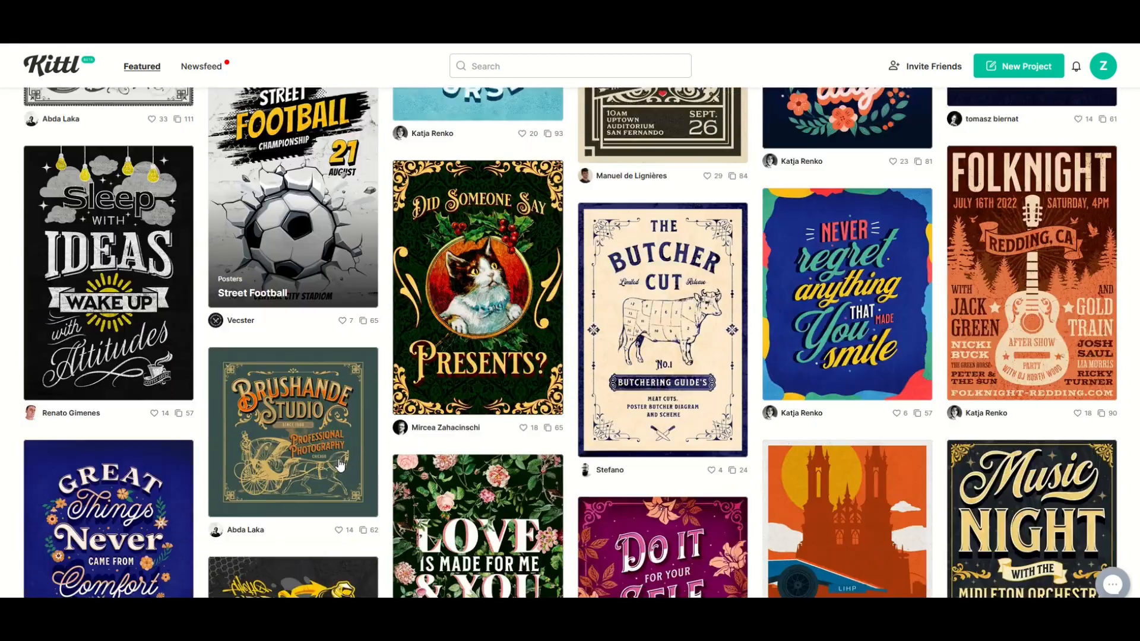
{"action": "left_click", "coordinate": [631, 305]}
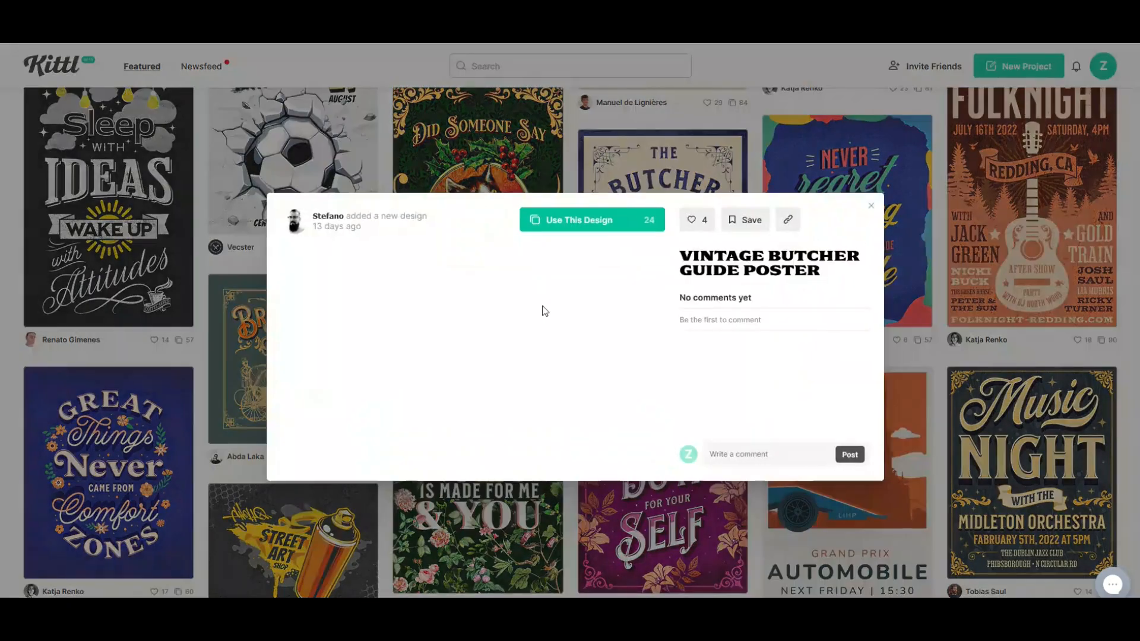